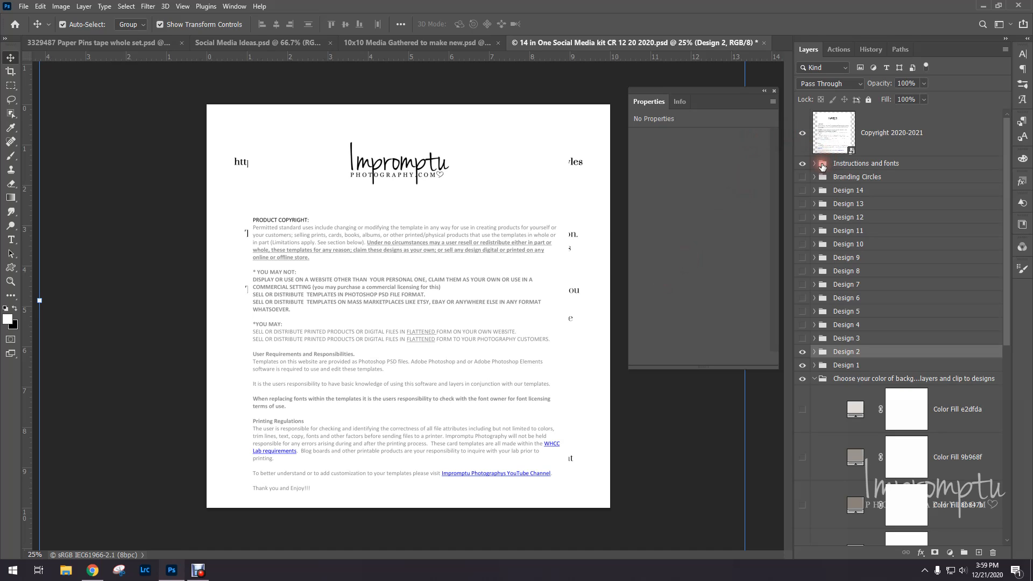
Step: Hide the Copyright 2020-2021 layer and select the Surana font text layer inside the Instructions and fonts group
click(802, 133)
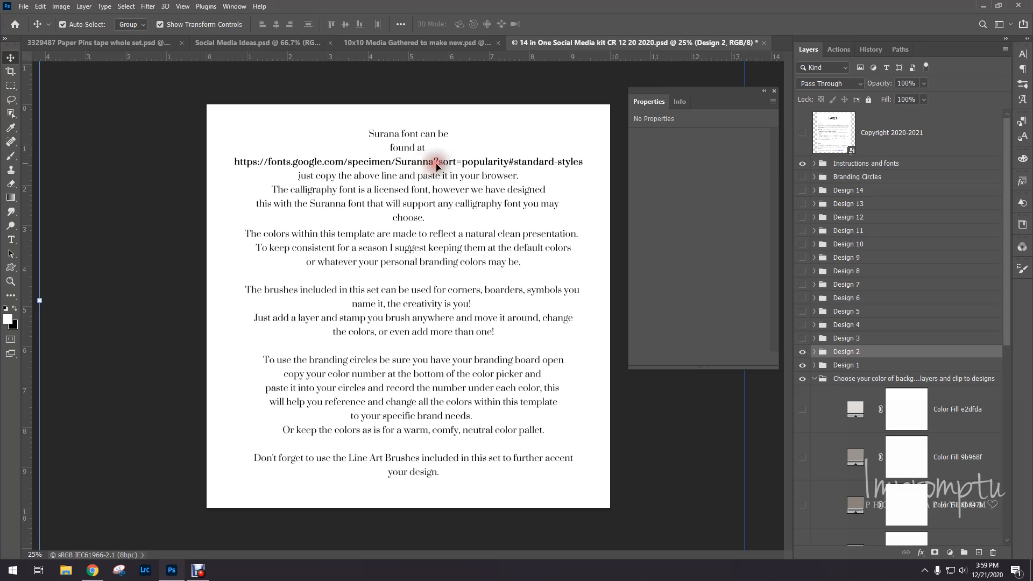
click(812, 164)
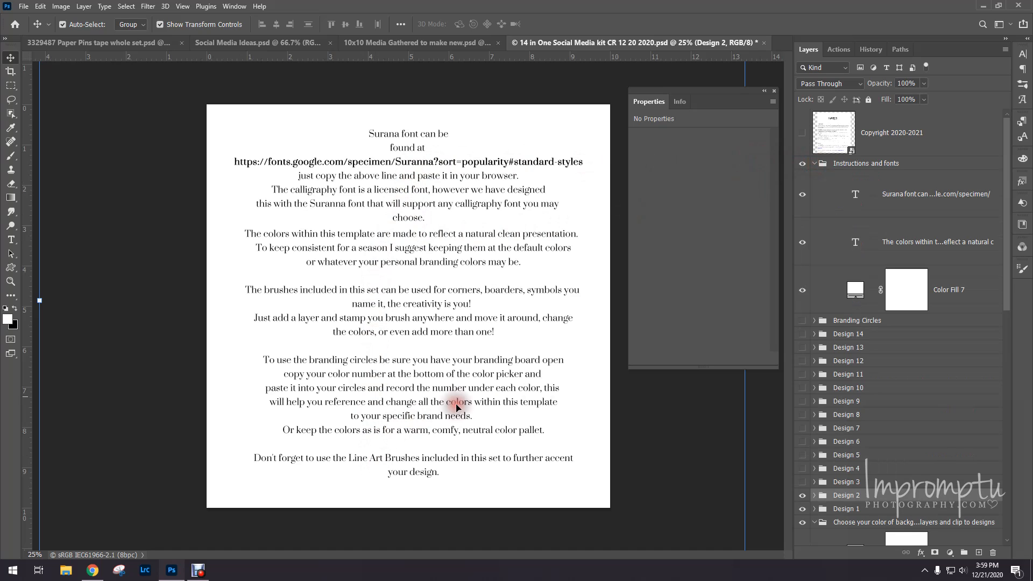
click(920, 198)
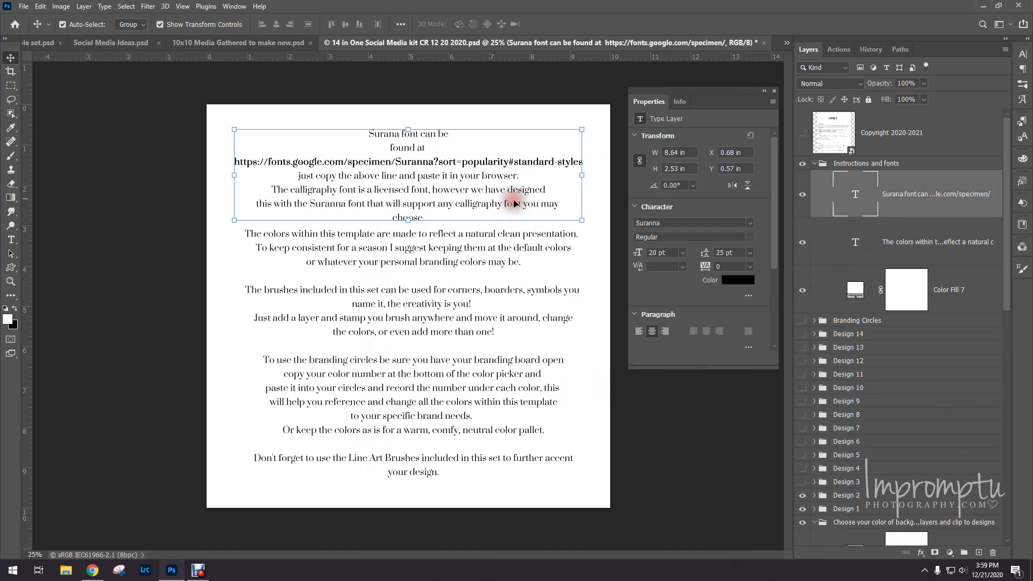
Step: Copy the Suranna font web address from the instructions text
click(241, 159)
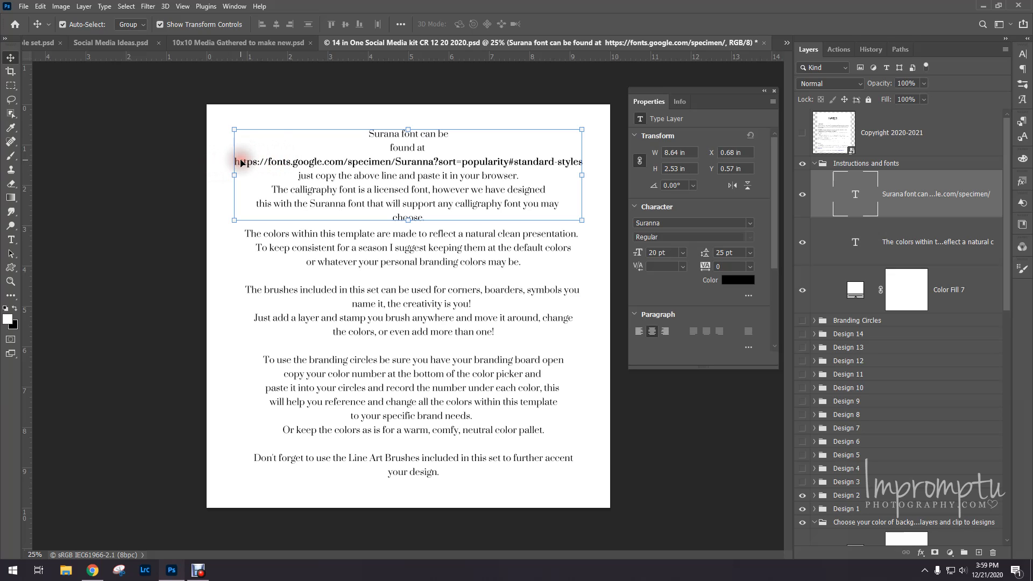
click(862, 181)
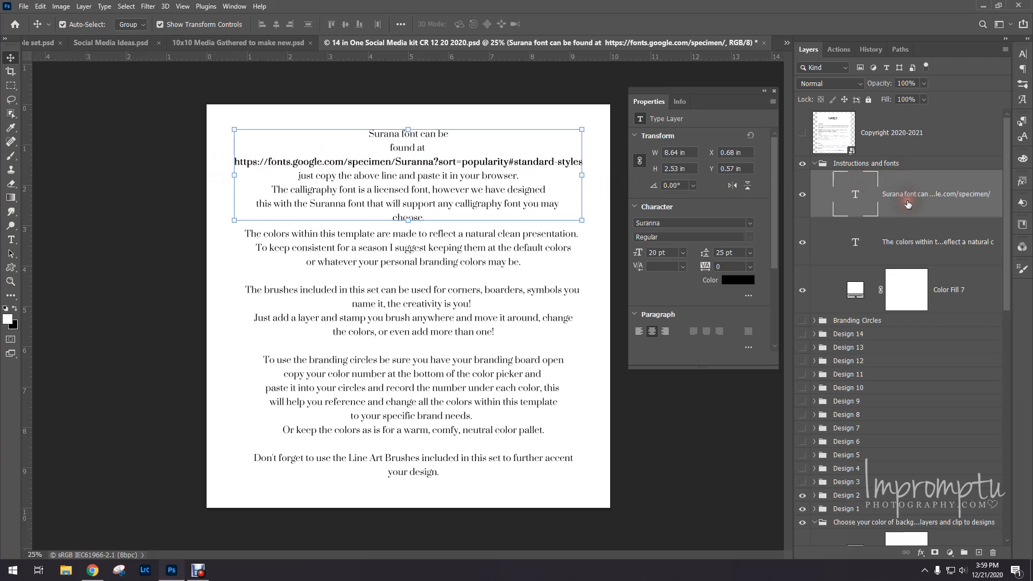
click(237, 154)
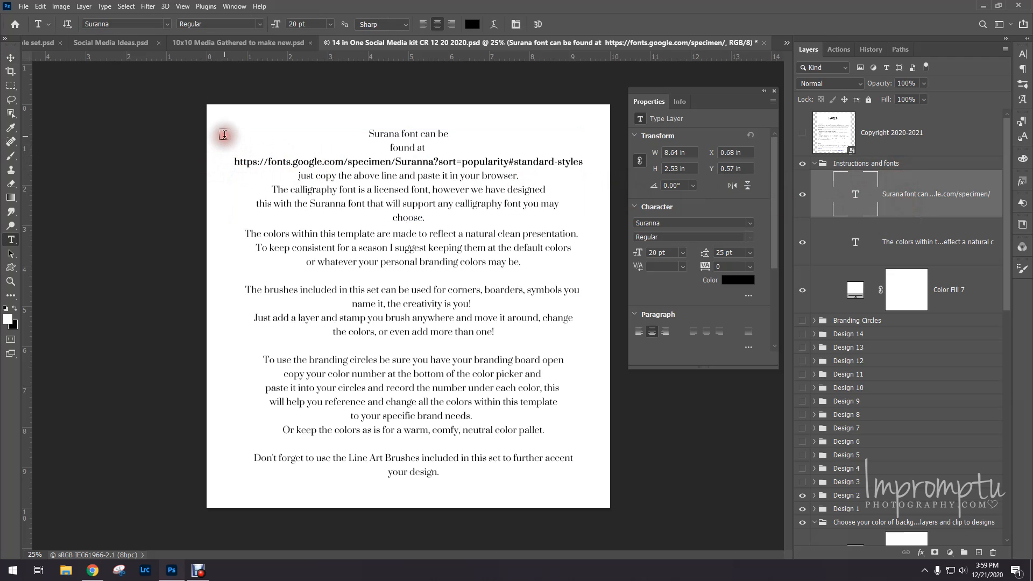
double_click(237, 156)
triple_click(237, 160)
right_click(237, 160)
click(300, 196)
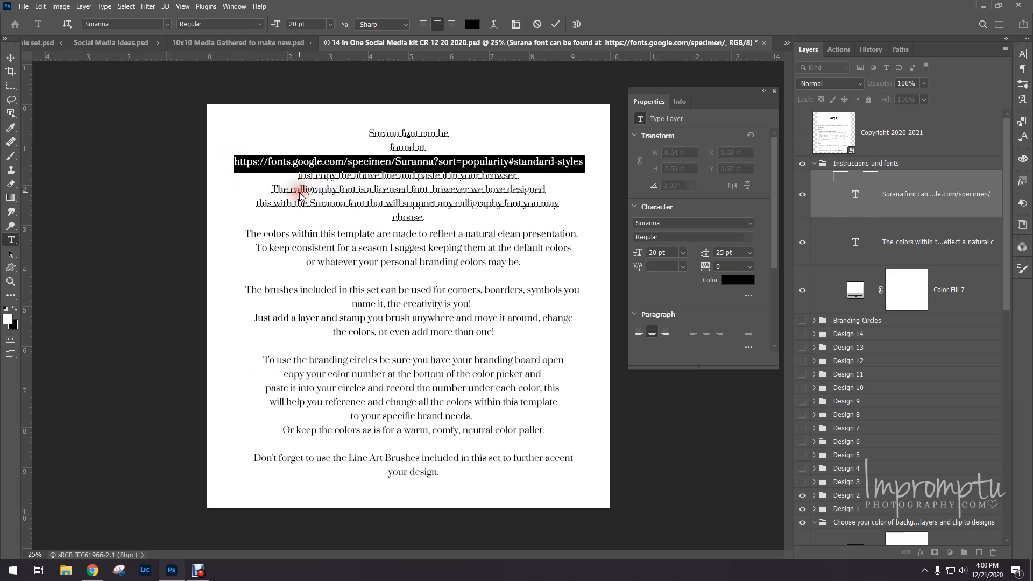
Step: Switch to Chrome and open the copied Google Fonts address for Suranna
click(92, 570)
click(232, 35)
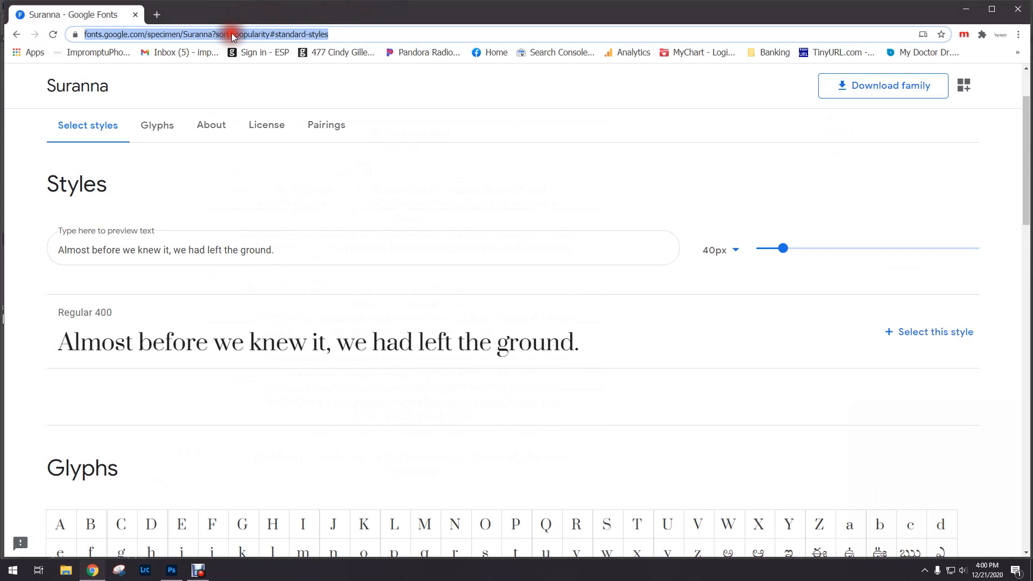
key(ctrl+v)
key(Return)
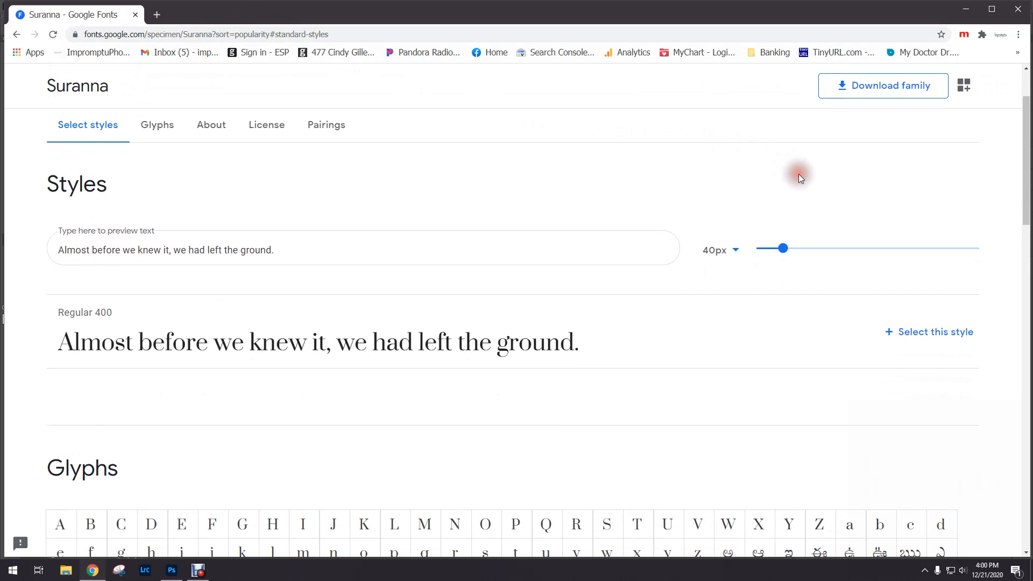
Step: Download the Suranna font family and return to Photoshop
scroll(879, 316, up, 2)
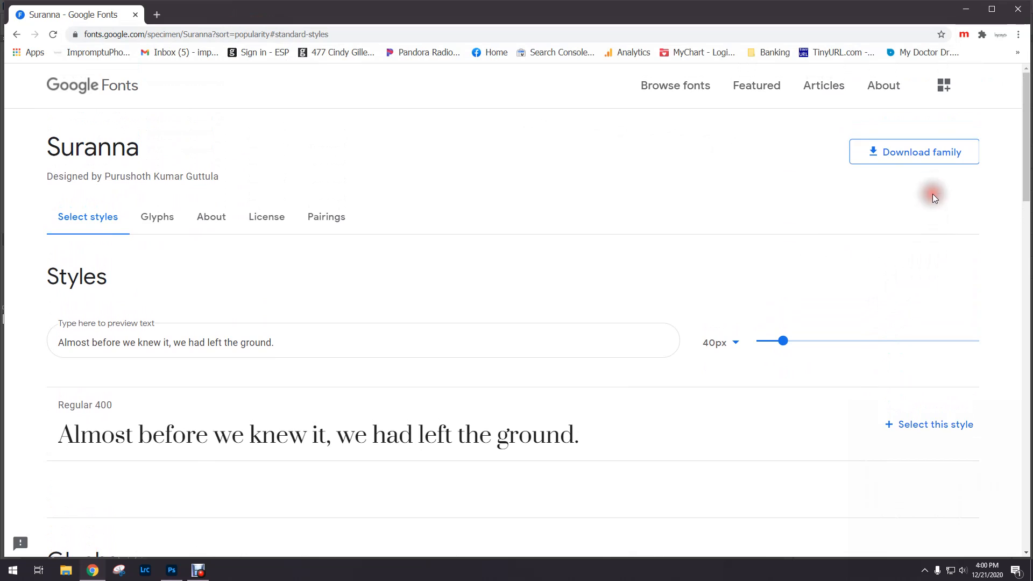
click(923, 163)
click(922, 161)
click(967, 11)
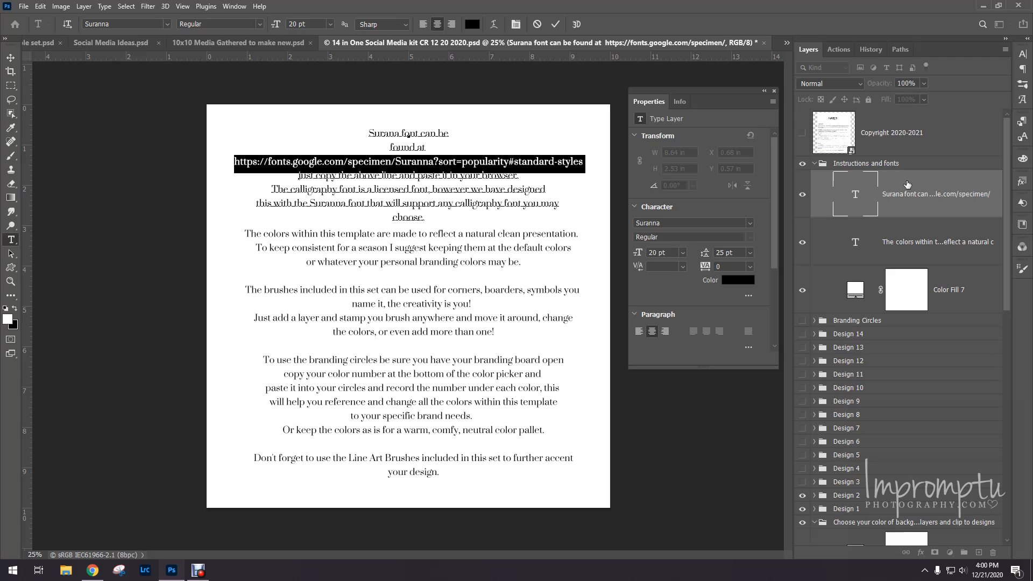
Step: Collapse and hide the Instructions and fonts group, and show and expand the Branding Circles group
click(817, 164)
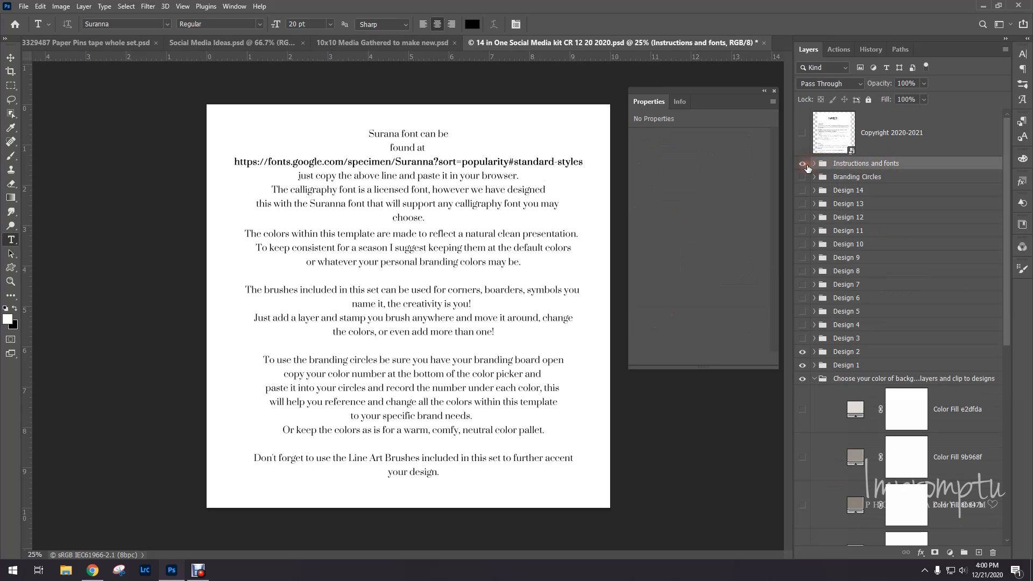
click(802, 163)
click(803, 178)
click(814, 177)
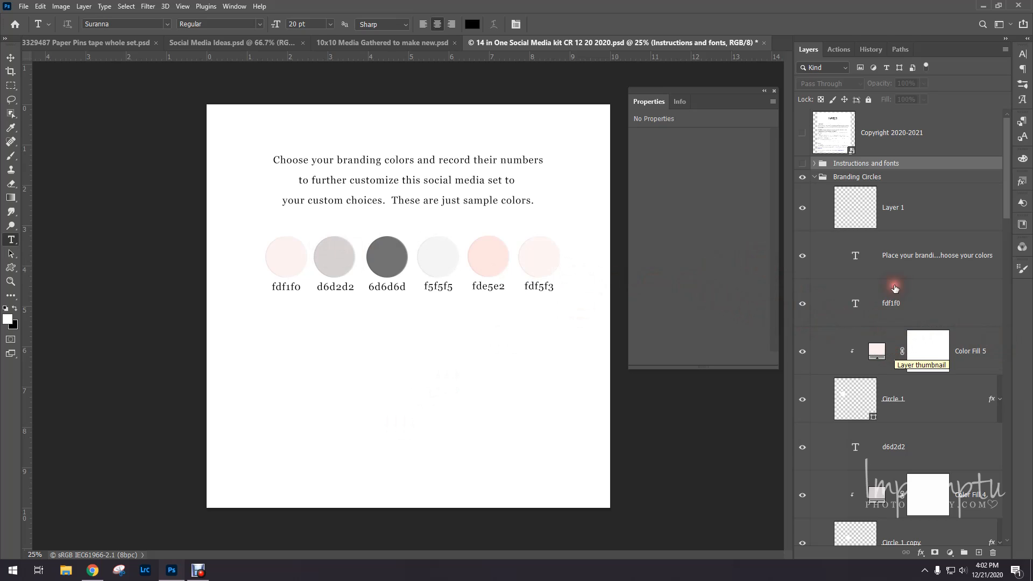
Step: Sample the last circle's colour in the Color Fill 5 picker, copy its code fdf5f3 and cancel the colour change
click(915, 214)
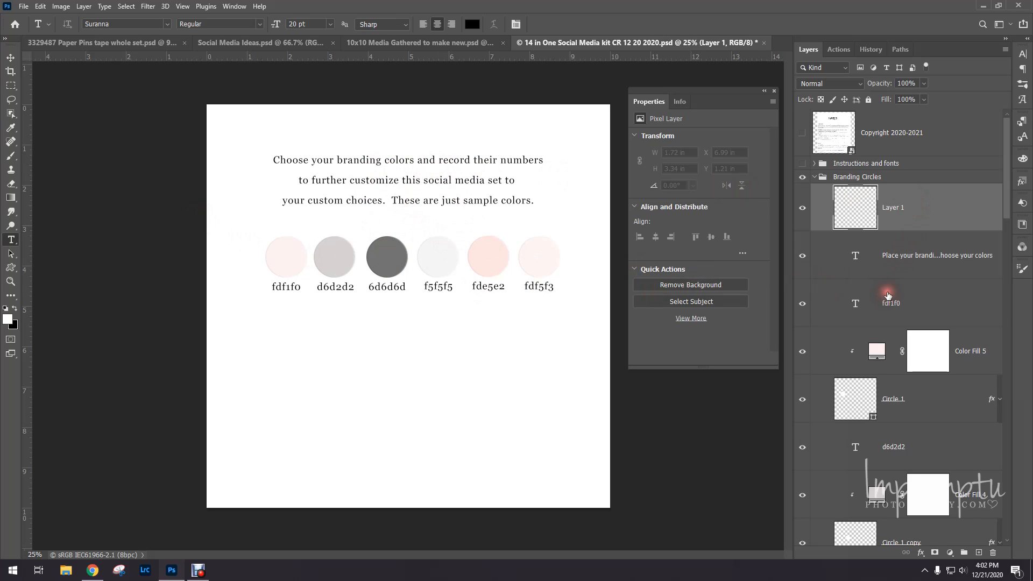
double_click(872, 351)
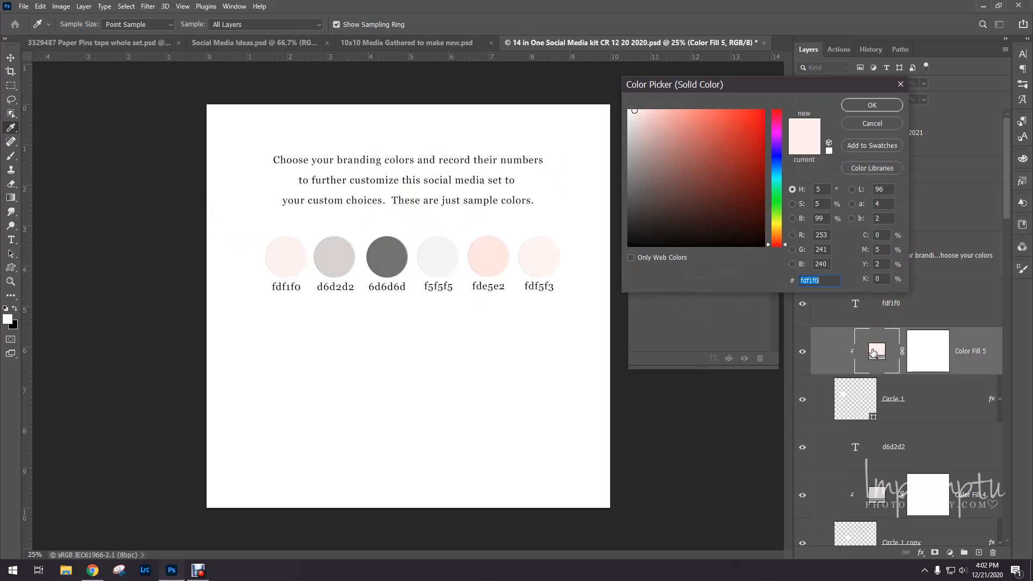
drag(519, 259, 545, 256)
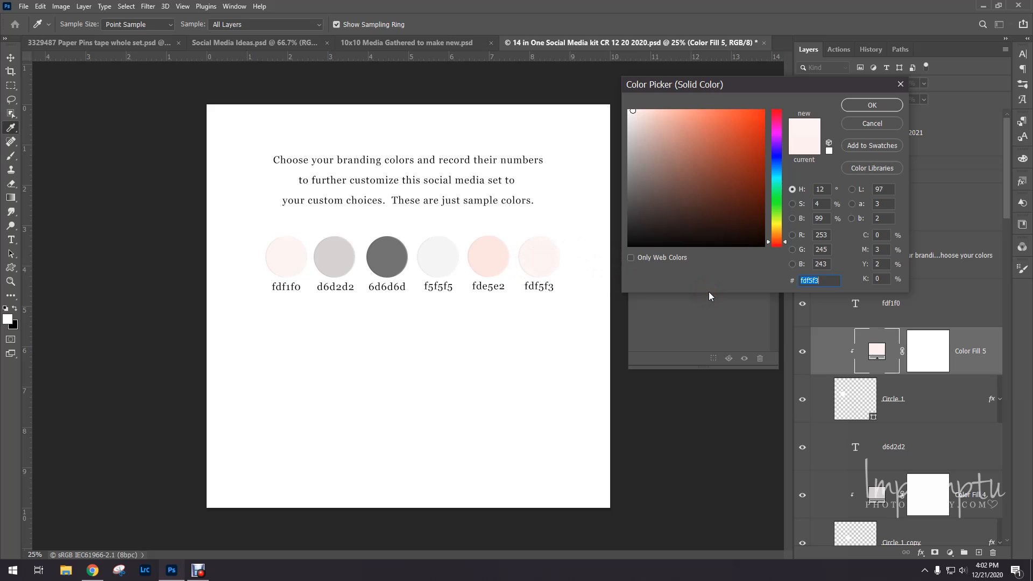
right_click(807, 279)
click(859, 312)
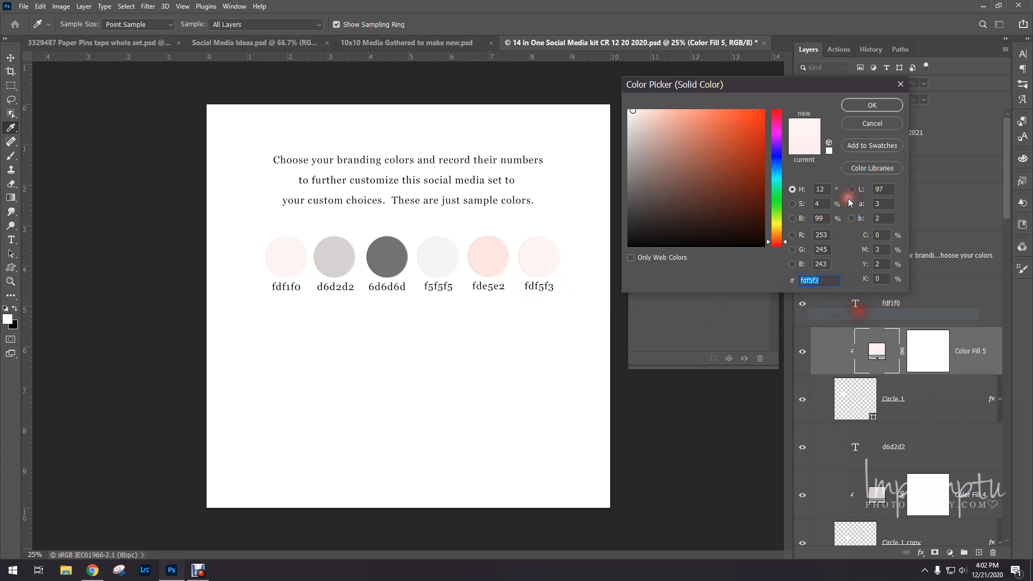
click(852, 125)
Step: Add a text layer above the fdf1f0 layer with the copied code fdf5f3, placed below the branding circles
click(917, 301)
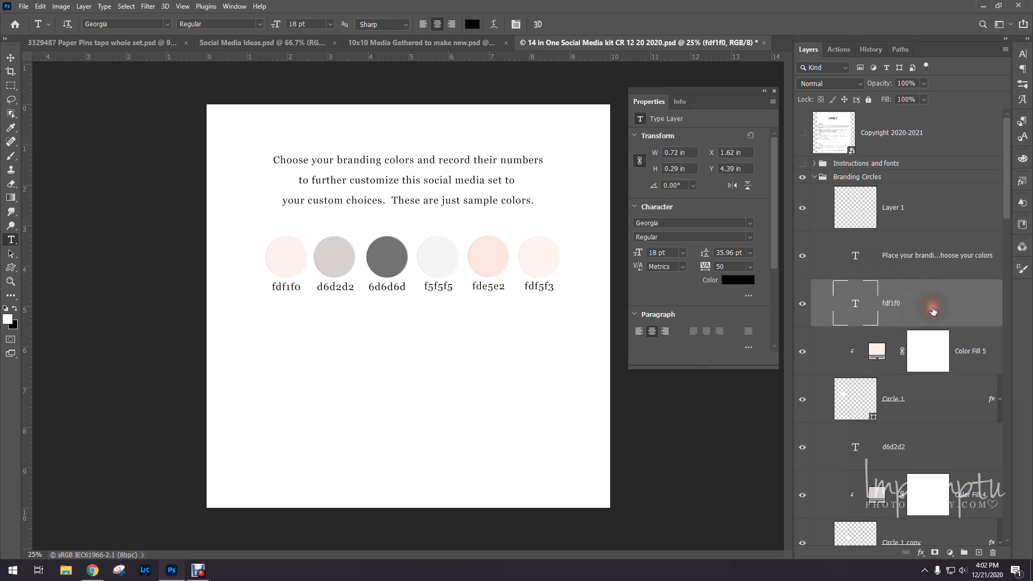
click(979, 554)
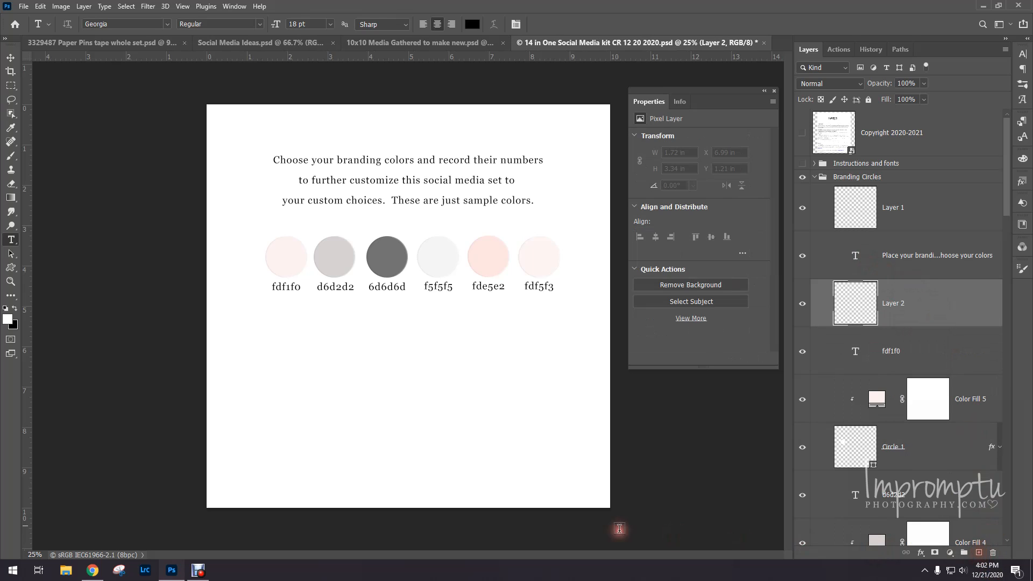
click(460, 365)
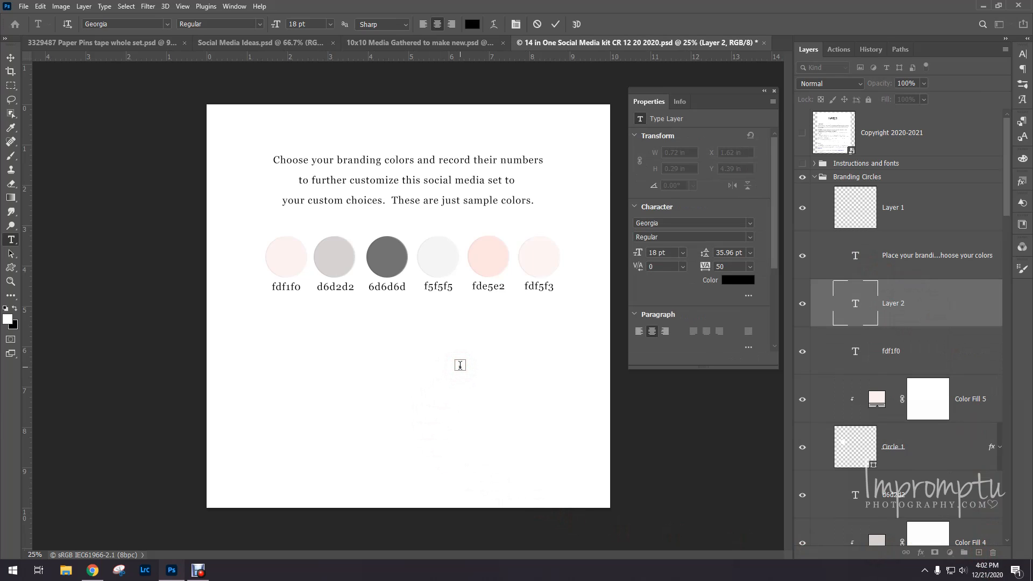
key(ctrl+v)
click(491, 382)
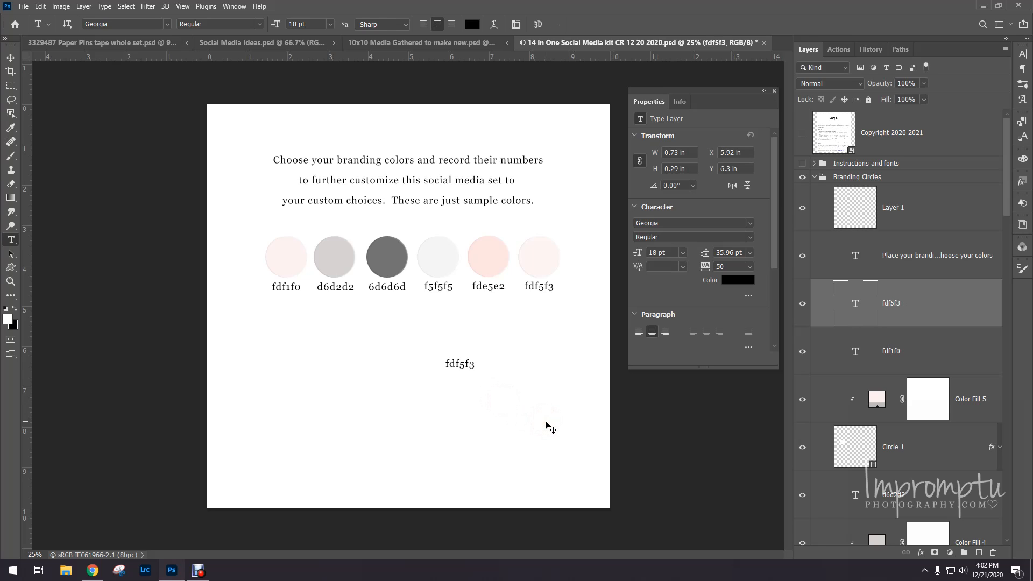
Step: Collapse the Branding Circles group
click(945, 316)
click(819, 177)
click(815, 176)
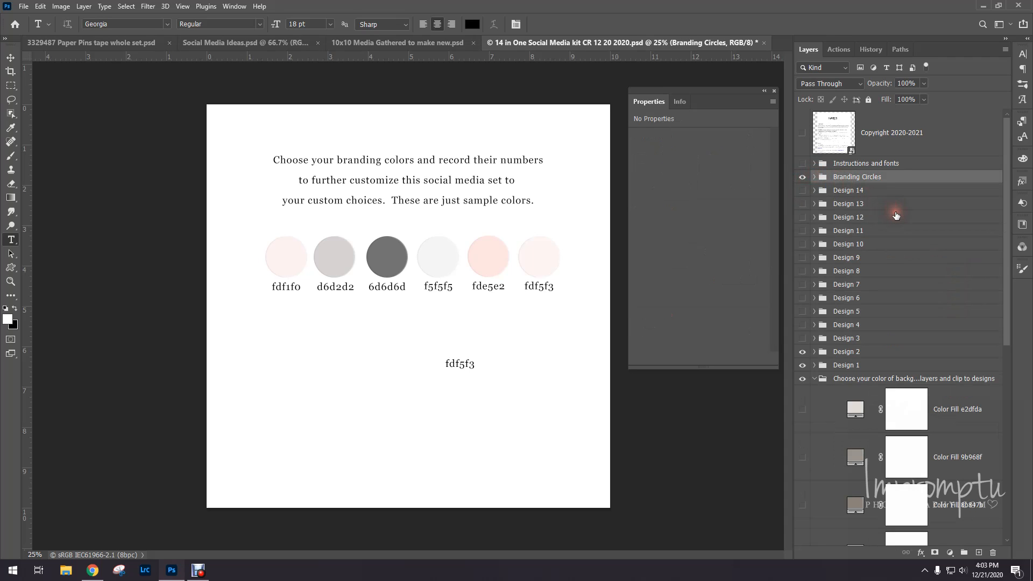
Step: Show the Color Fill 3 b79c8a layer in the background colours group
scroll(899, 215, down, 5)
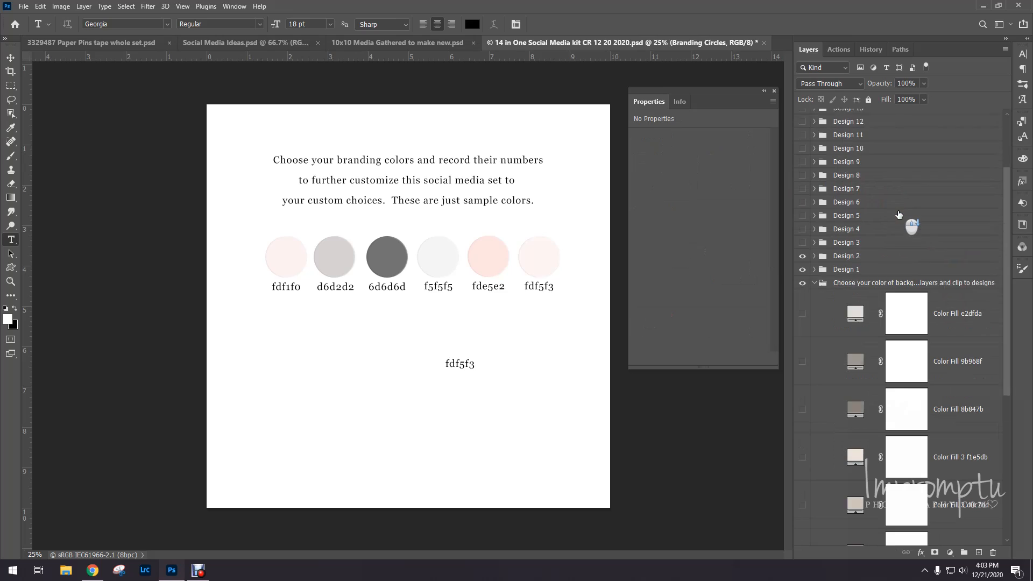
scroll(899, 215, down, 1)
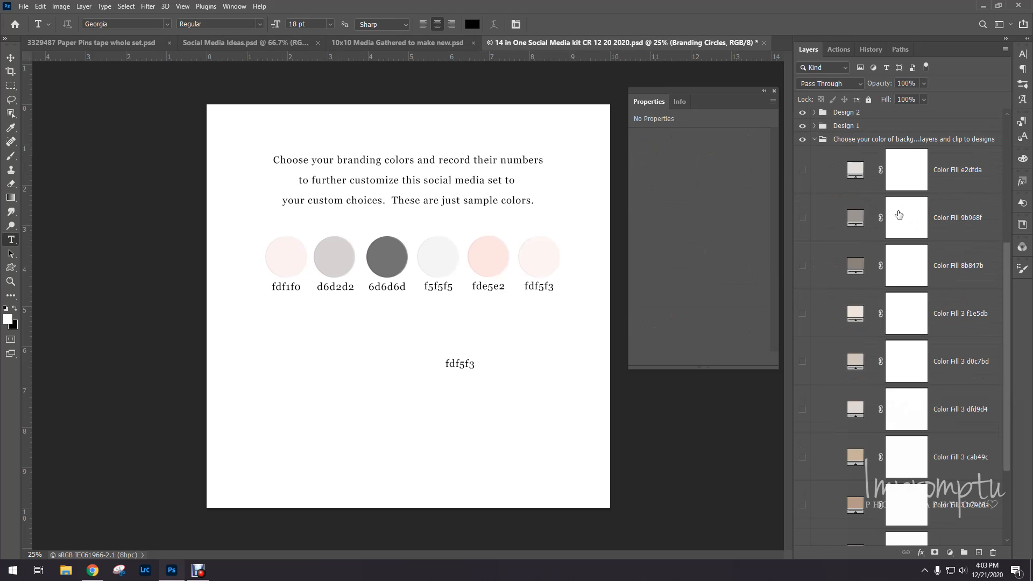
click(899, 210)
scroll(949, 519, down, 3)
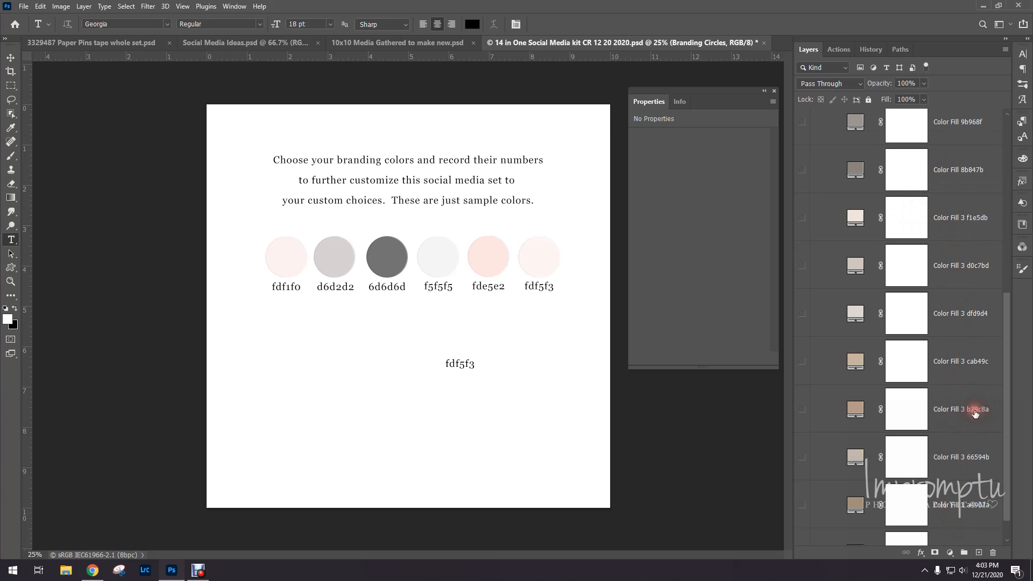
click(802, 410)
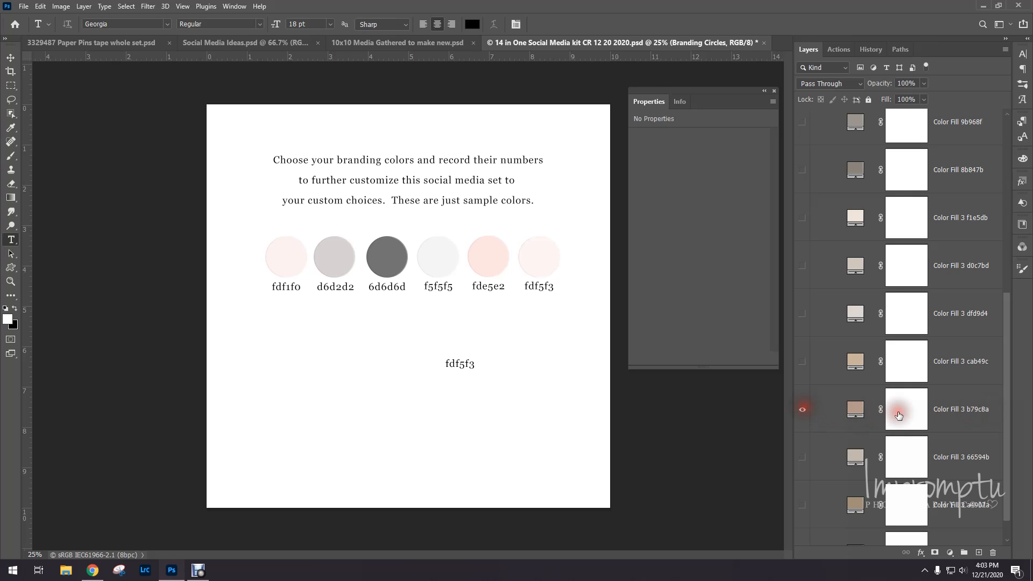
click(947, 410)
right_click(957, 419)
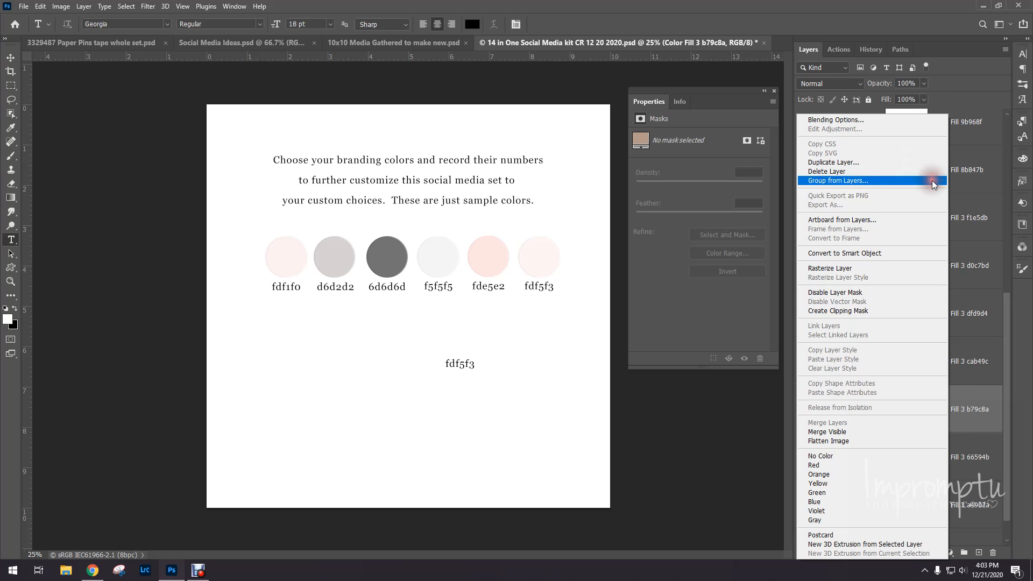
click(946, 170)
Step: Hide the Branding Circles and Design 2 groups, and select the Design 1 group
scroll(906, 179, up, 10)
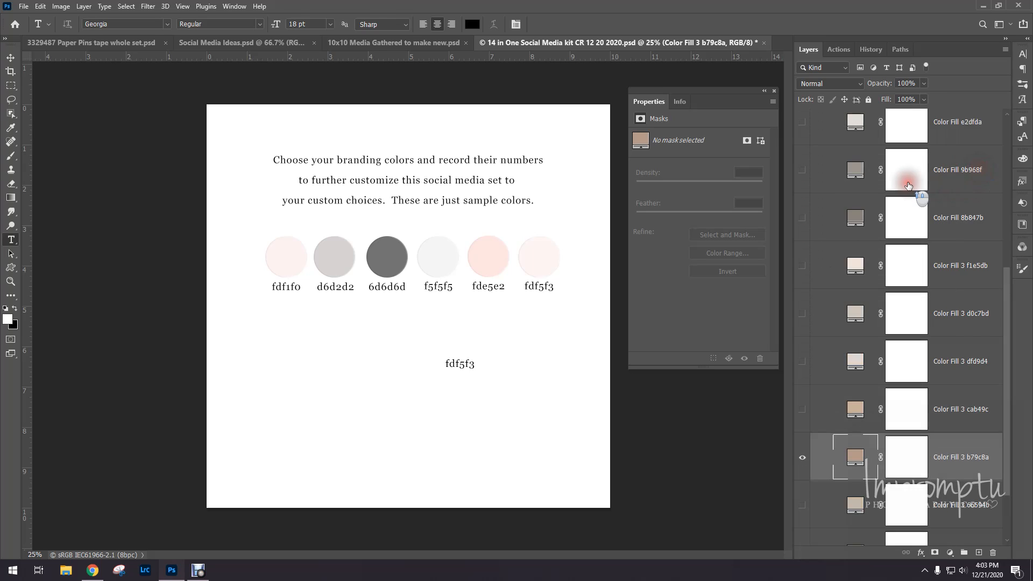
click(803, 177)
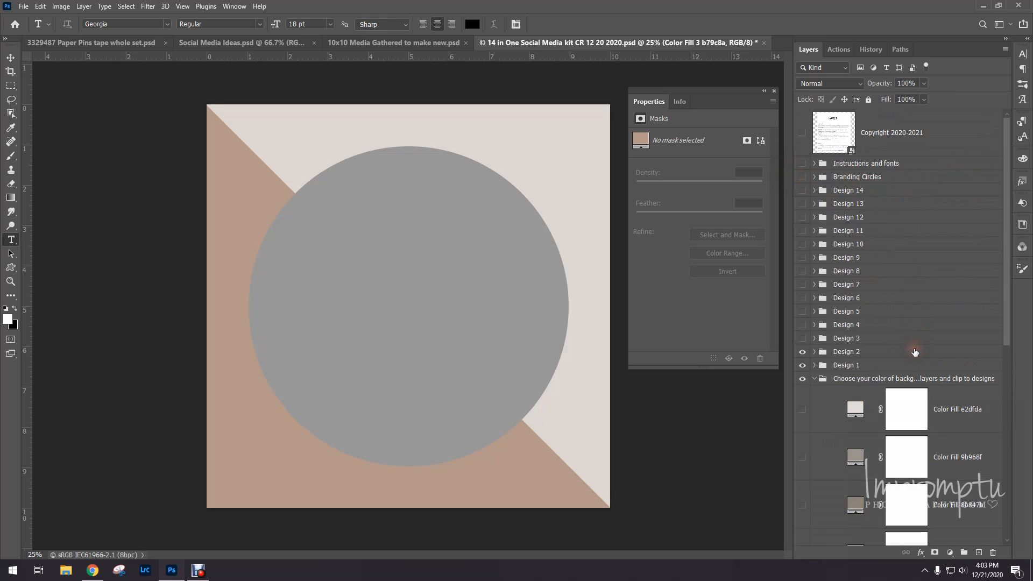
click(850, 366)
click(802, 352)
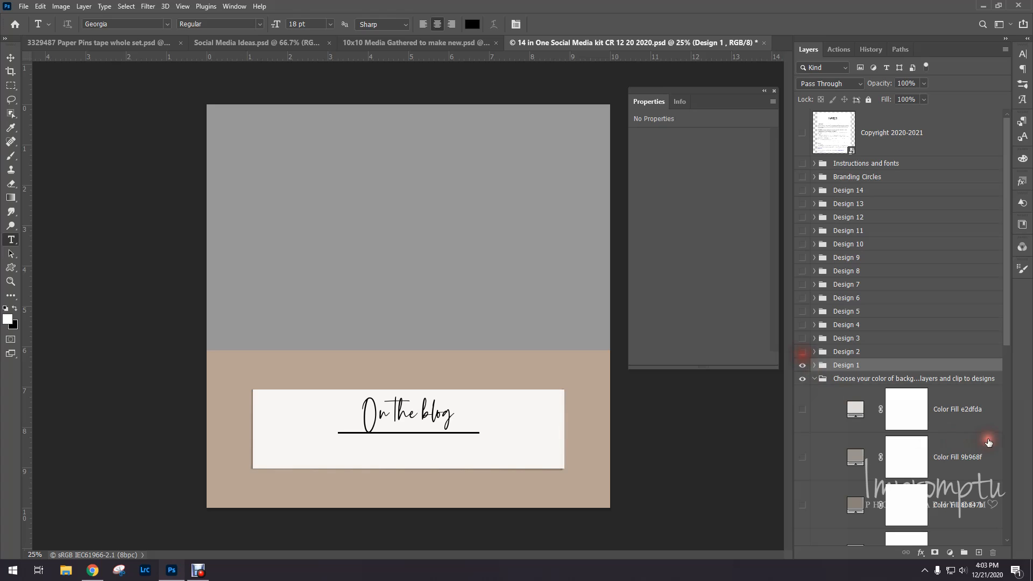
Step: Expand Design 1, hide its On the blog message, and preview the New releases and fresh and new messages in turn
click(814, 365)
scroll(980, 359, down, 5)
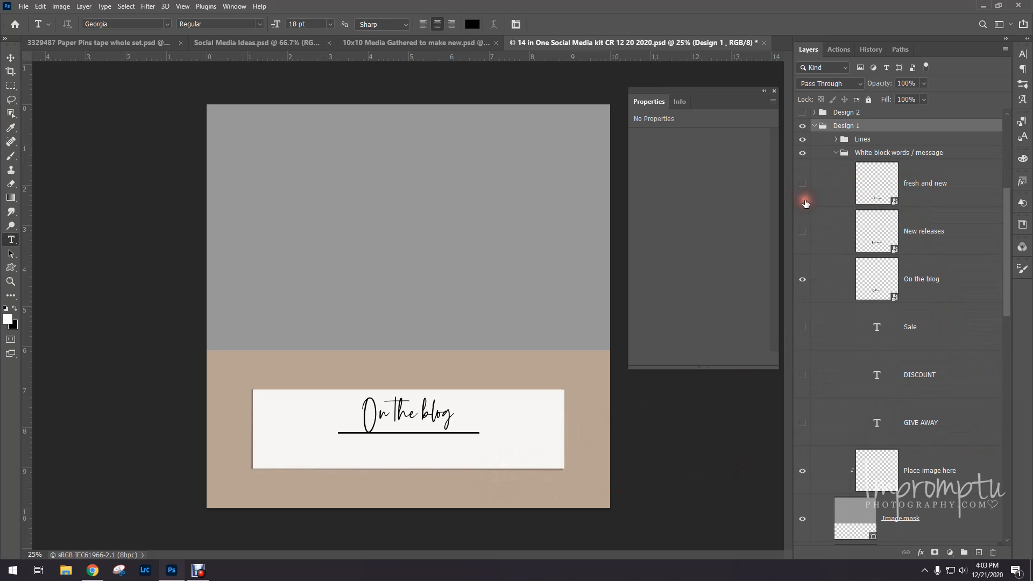
click(802, 280)
click(802, 234)
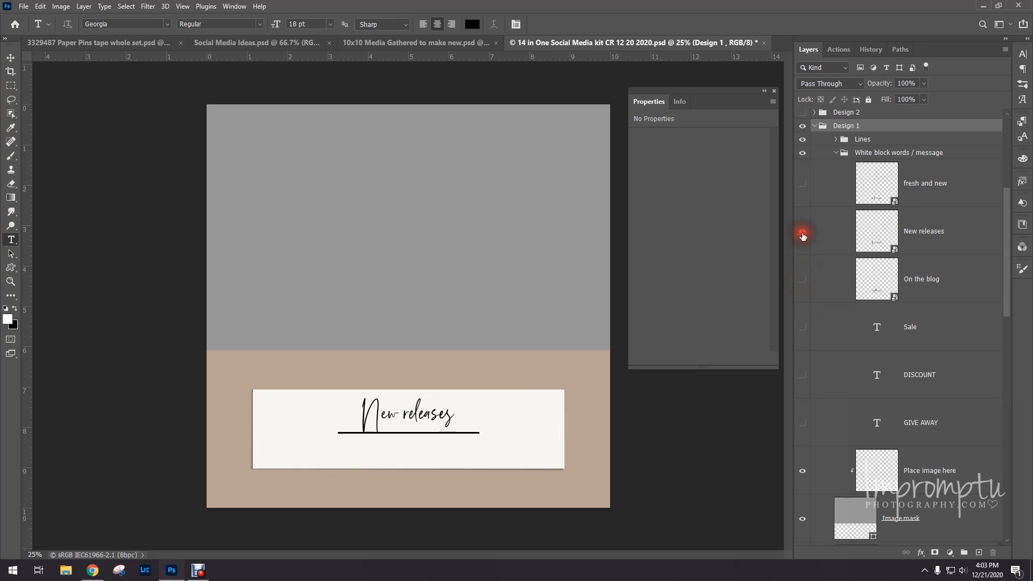
click(803, 234)
click(803, 183)
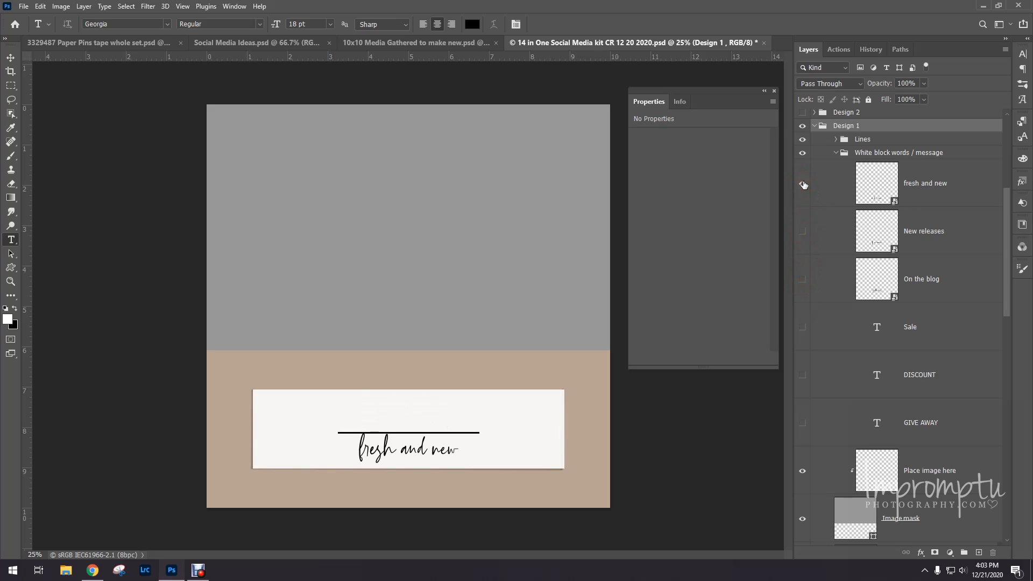
click(802, 183)
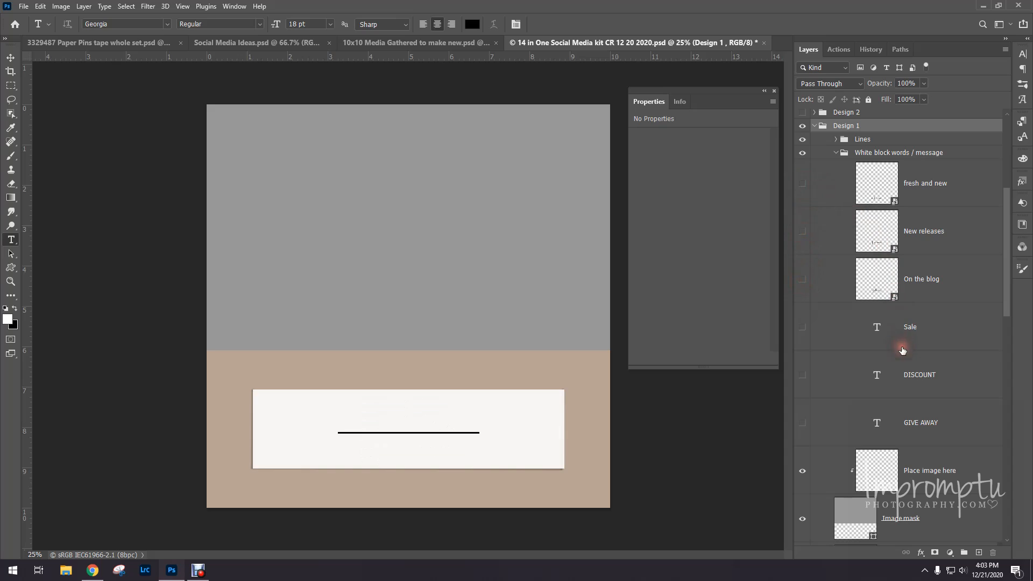
Step: Show the Black wave line in Design 1's Lines group, collapse that group and select it
click(837, 139)
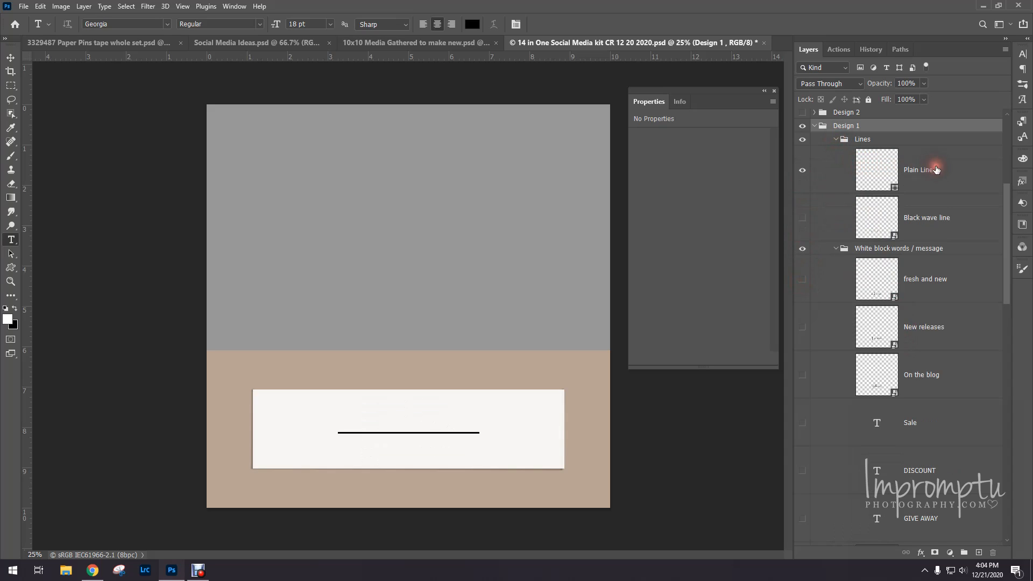
click(802, 218)
click(804, 220)
click(804, 220)
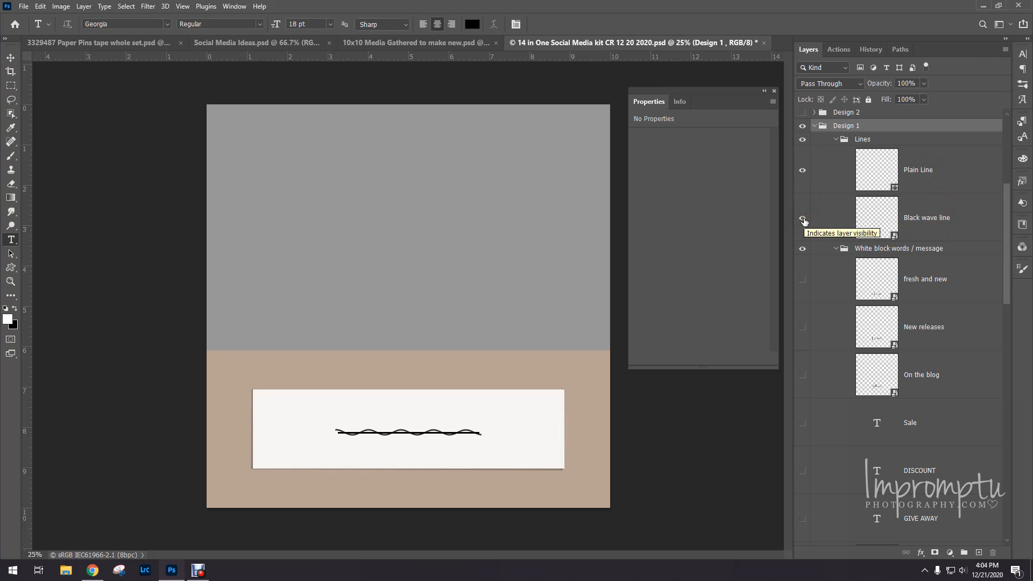
click(835, 139)
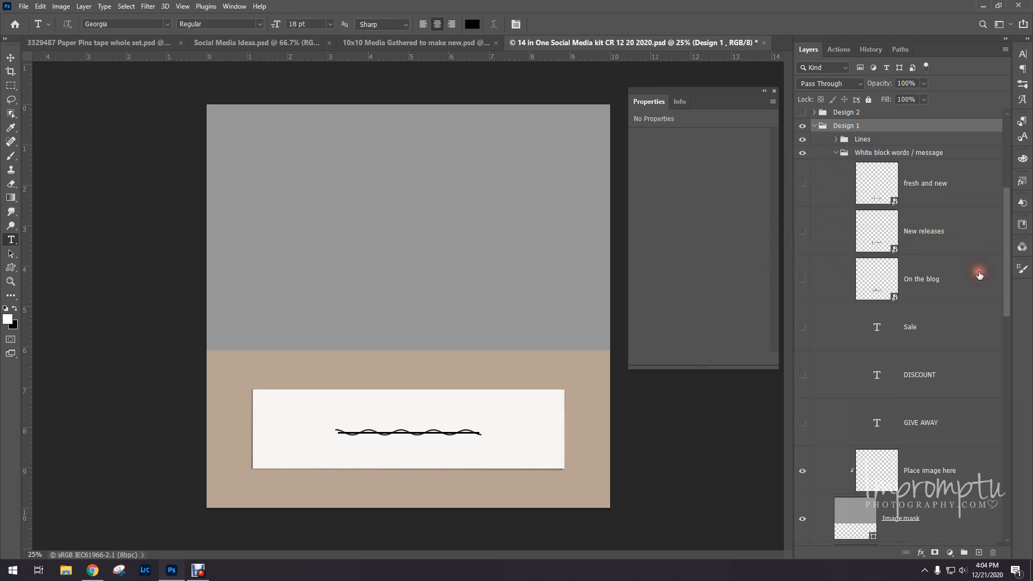
scroll(944, 357, up, 2)
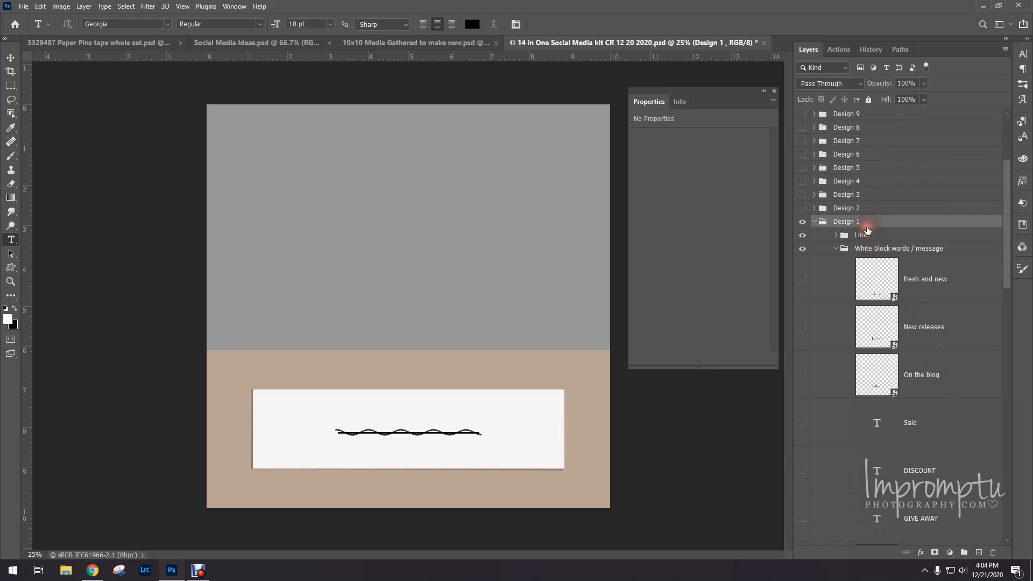
click(944, 295)
click(887, 235)
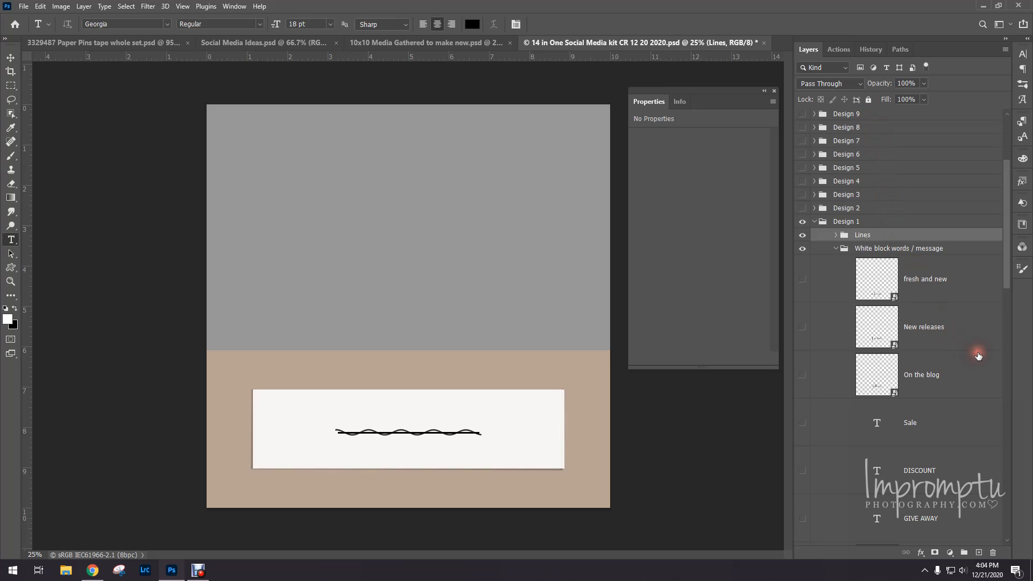
Step: Select the locked Shadow layer in Design 1 and toggle its visibility to examine the shadow under the white block
scroll(971, 344, down, 4)
scroll(971, 343, down, 2)
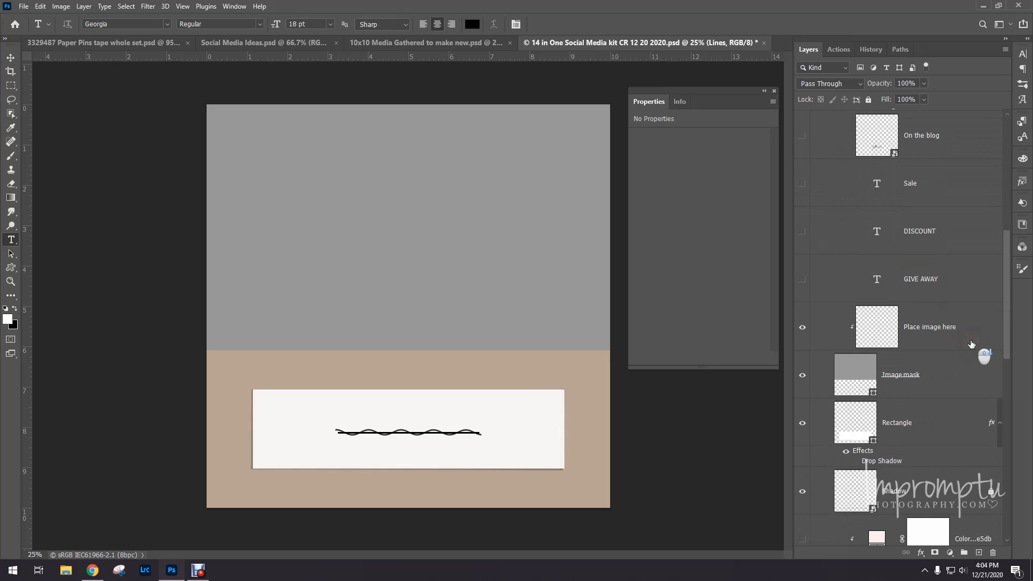
scroll(971, 343, down, 1)
click(947, 401)
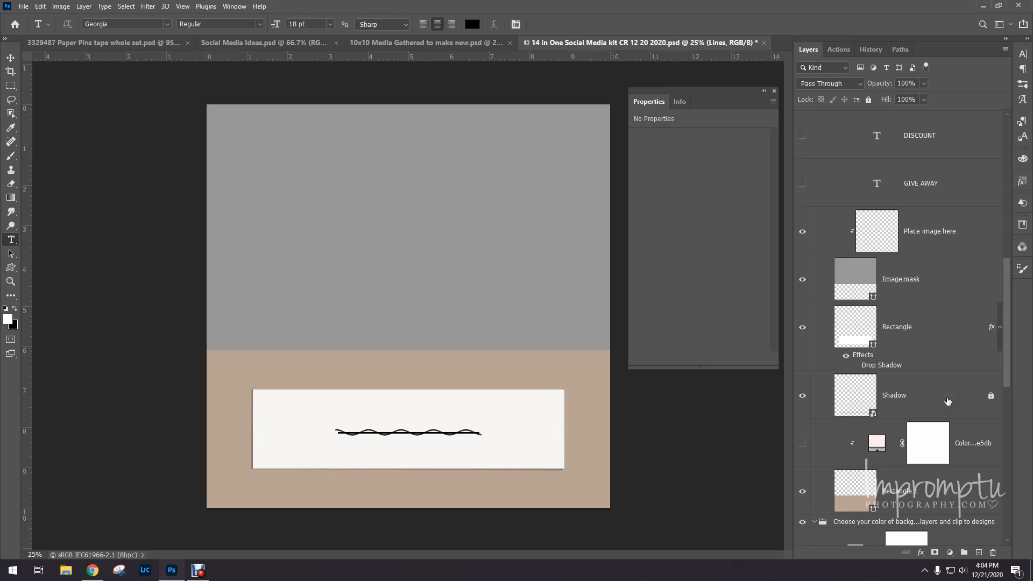
click(947, 402)
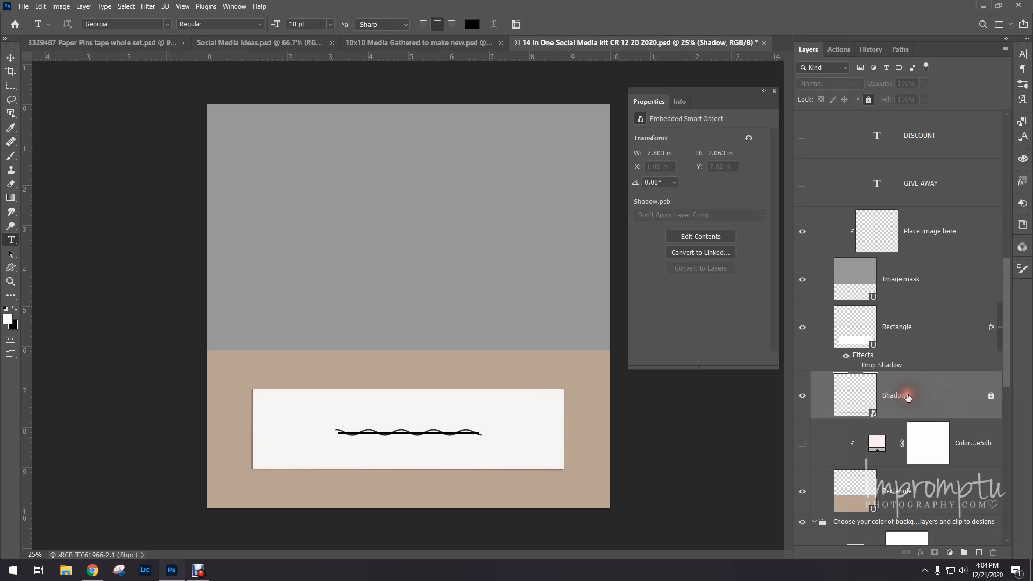
click(804, 396)
click(805, 396)
click(805, 396)
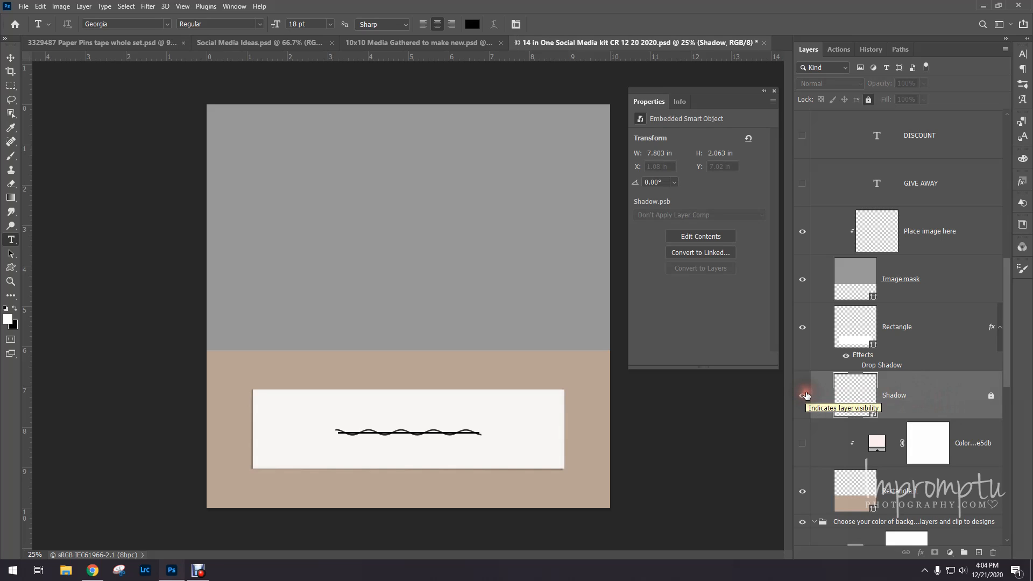
click(951, 552)
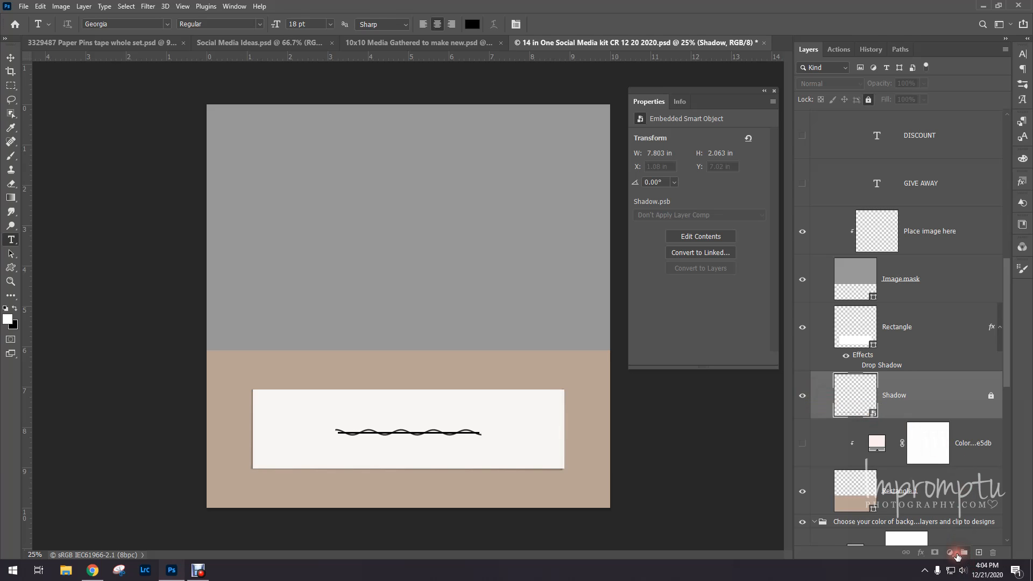
click(896, 390)
click(896, 389)
Step: Place the embedded photo "_128 2 background 1 12x8 Test Banding2" in Design 1's Place image here layer
click(896, 229)
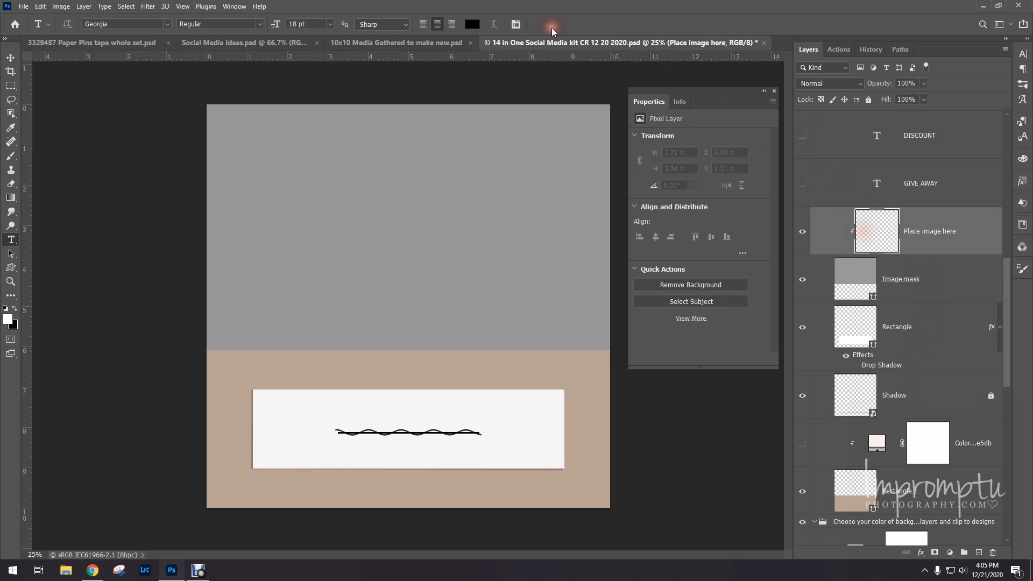
click(24, 7)
click(76, 258)
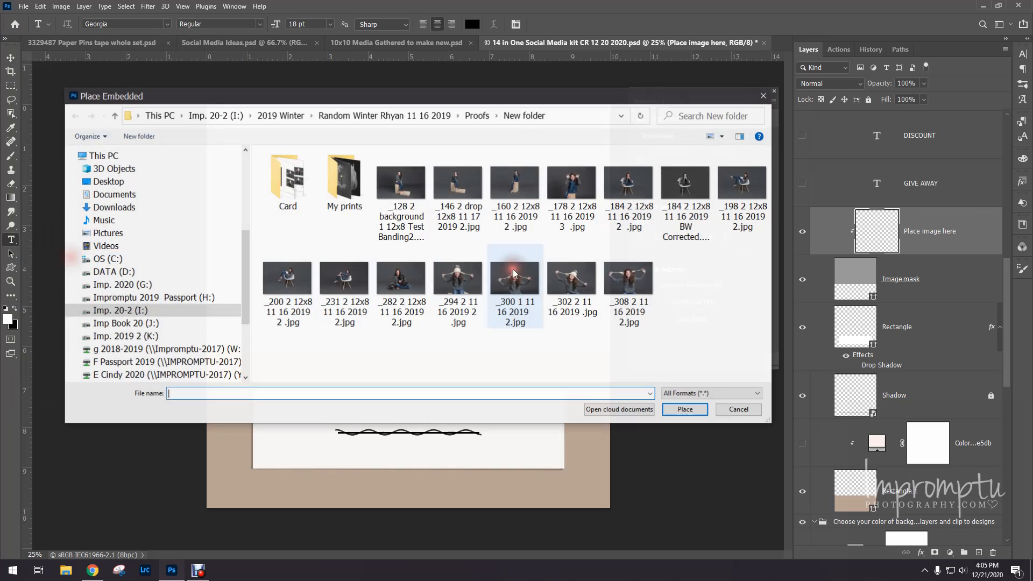
double_click(401, 183)
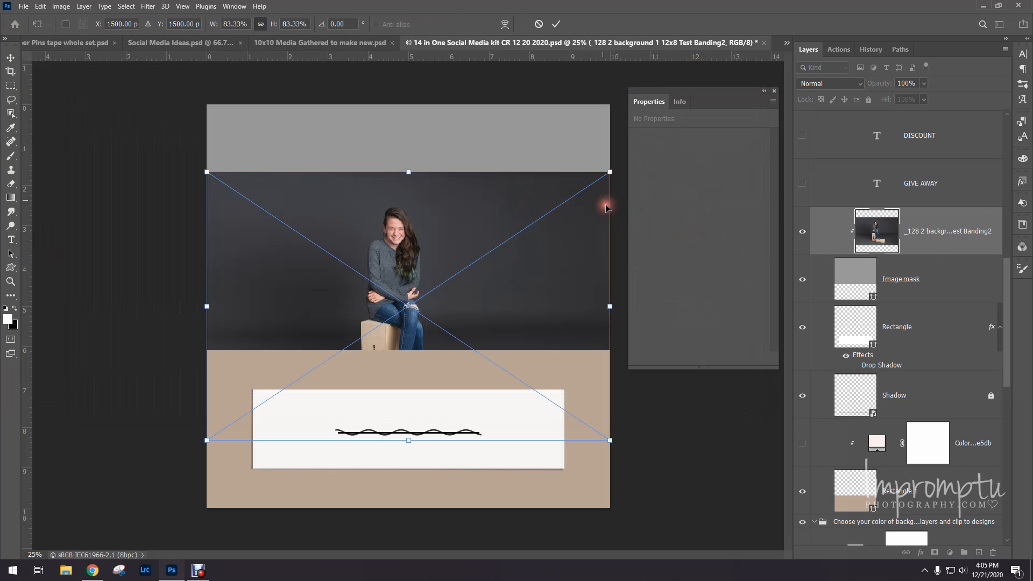
Step: Move the placed photo up over the image mask, scale it proportionally to 84.44%, and commit the transform
drag(468, 237, 461, 168)
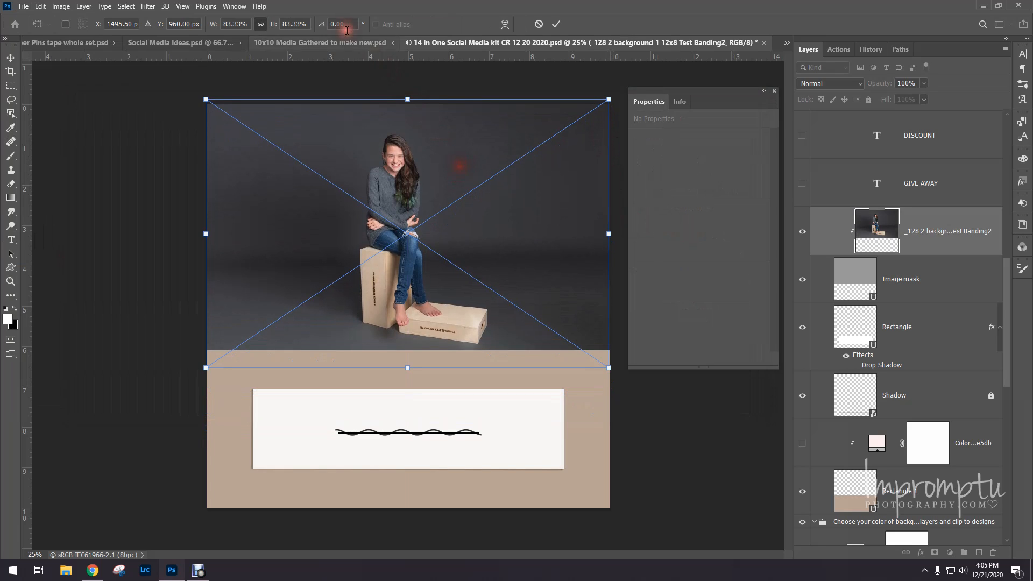
click(260, 24)
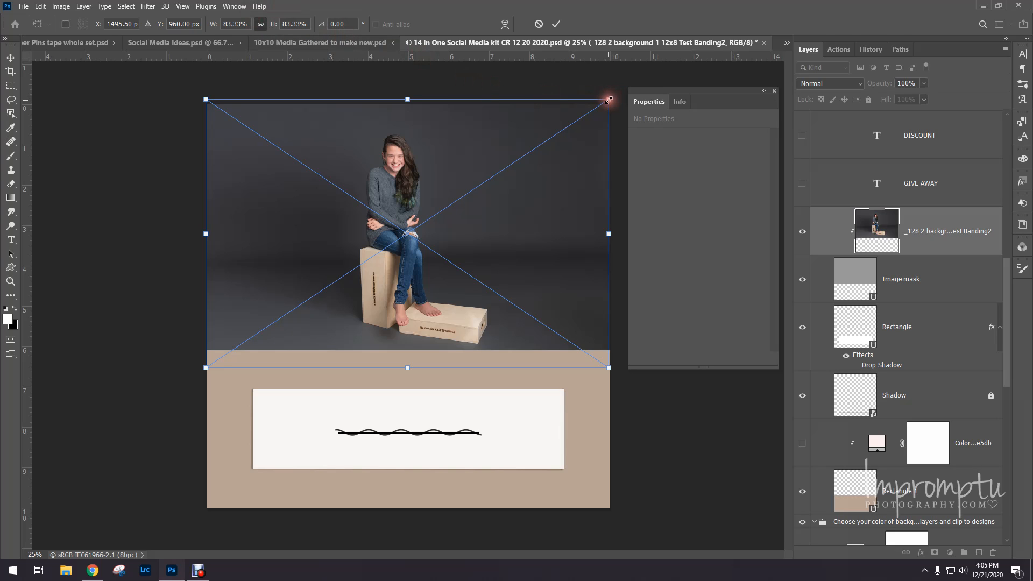
drag(610, 98, 613, 97)
drag(516, 170, 516, 170)
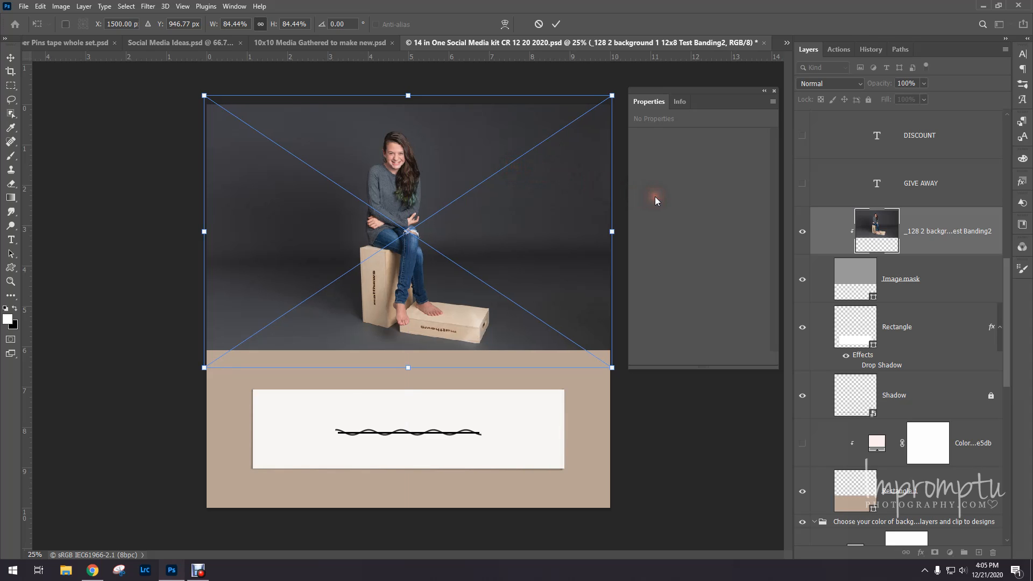
click(557, 25)
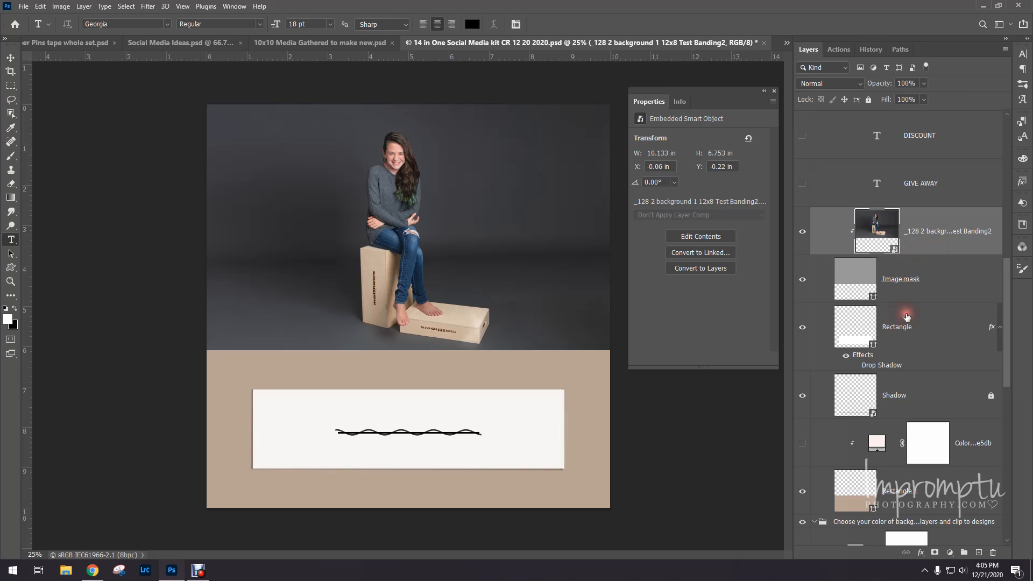
Step: Toggle the Shadow layer's visibility again to compare Design 1 with and without it
scroll(942, 333, down, 3)
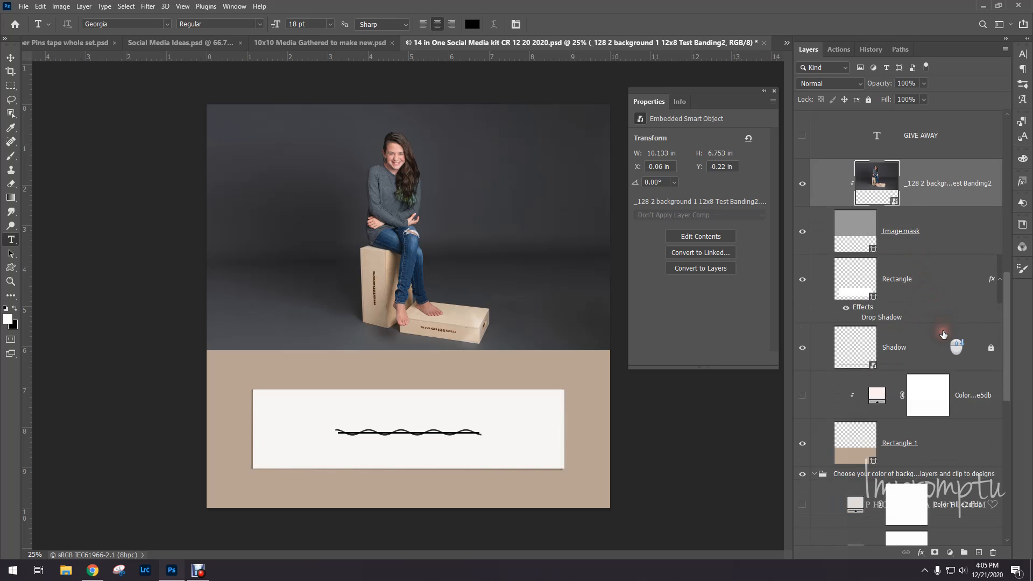
click(902, 348)
click(802, 348)
click(802, 348)
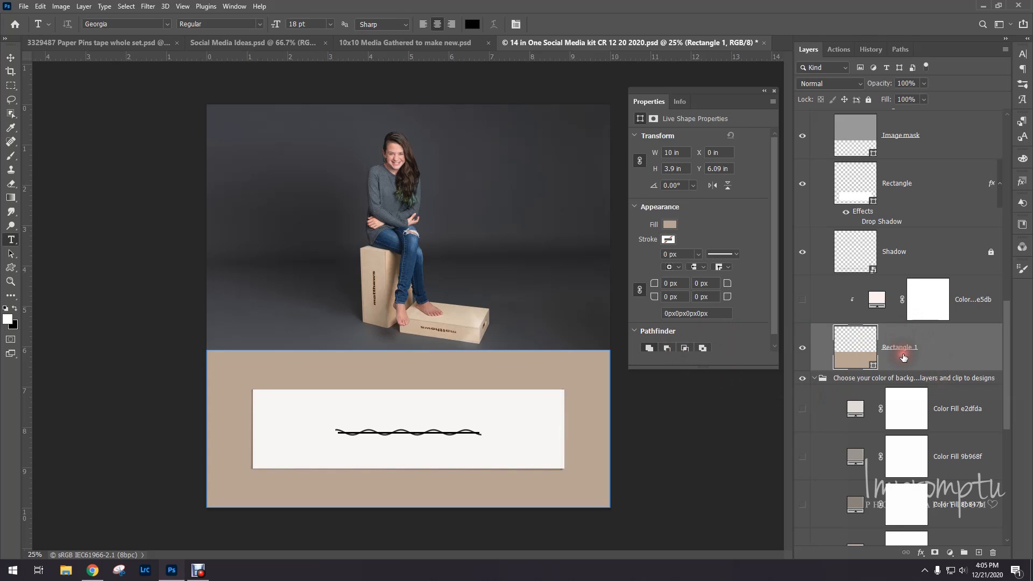
Step: Hide Color Fill 3 b79c8a in the background colours group and show the Color Fill 3 f1e5db layer clipped to Rectangle 1
scroll(904, 356, down, 7)
click(802, 409)
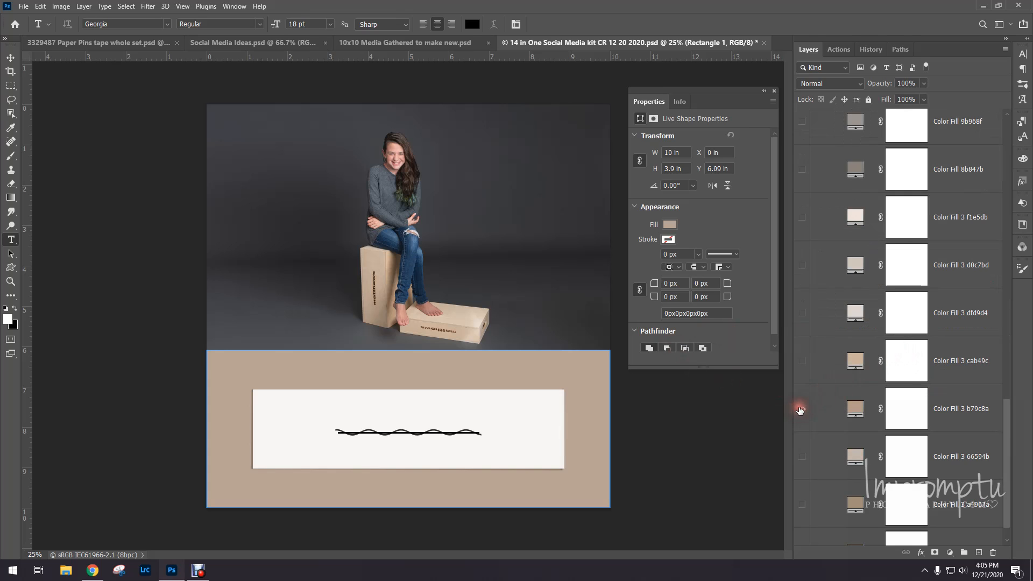
scroll(898, 194, up, 8)
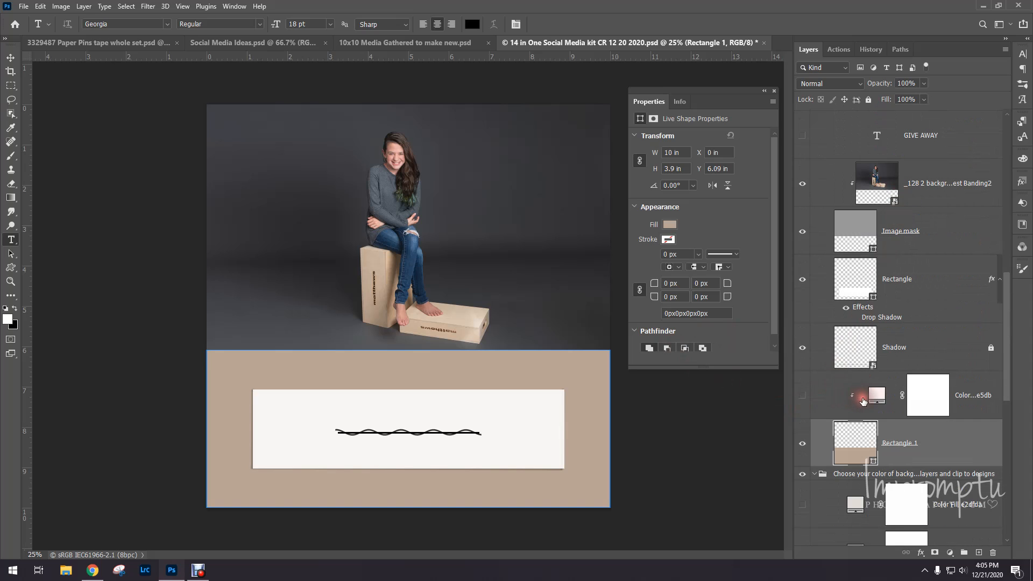
click(802, 395)
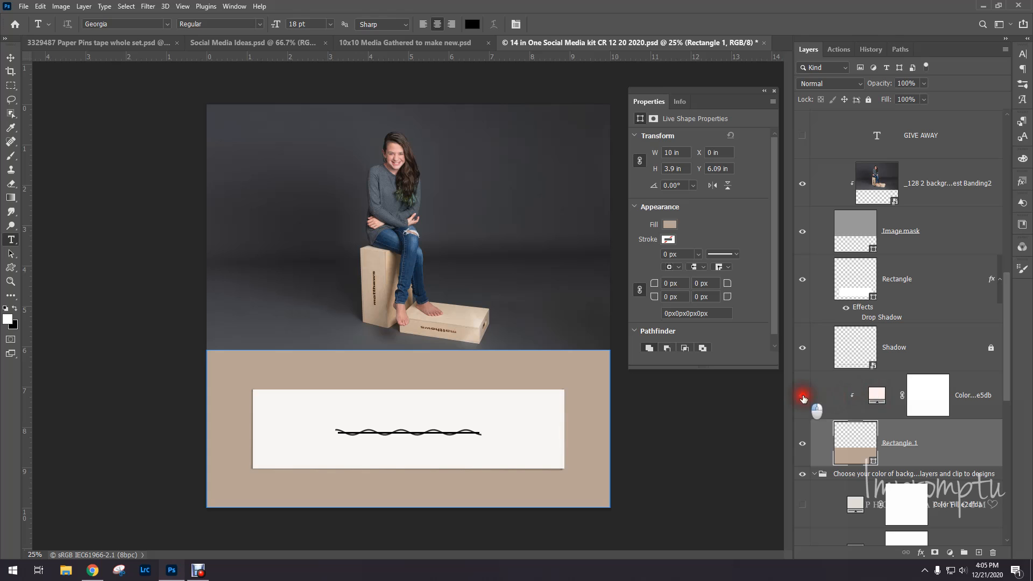
Step: Change the clipped colour fill above Rectangle 1 to hex fdf5f3
double_click(876, 398)
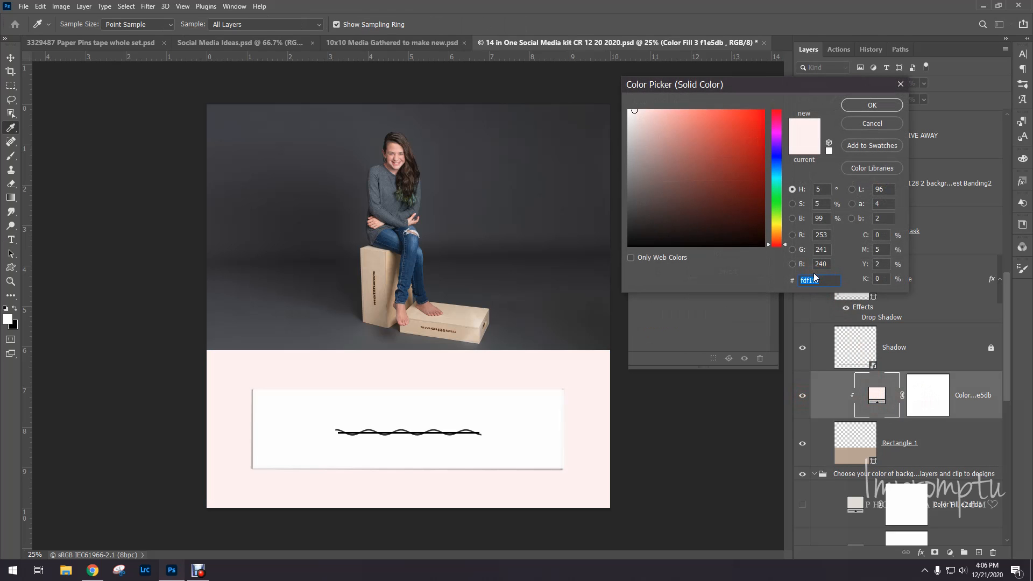
text(fdf5f3)
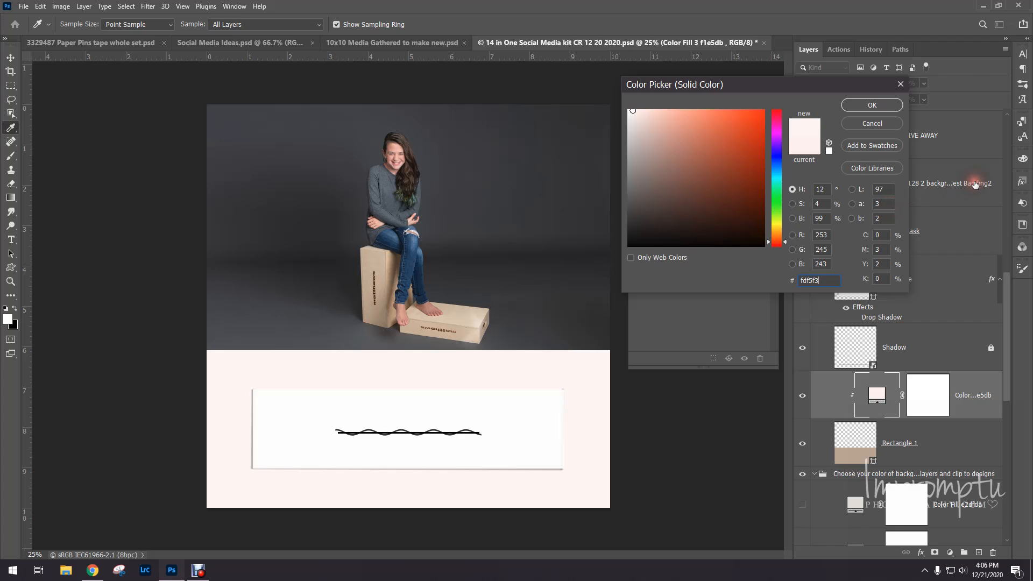
click(861, 104)
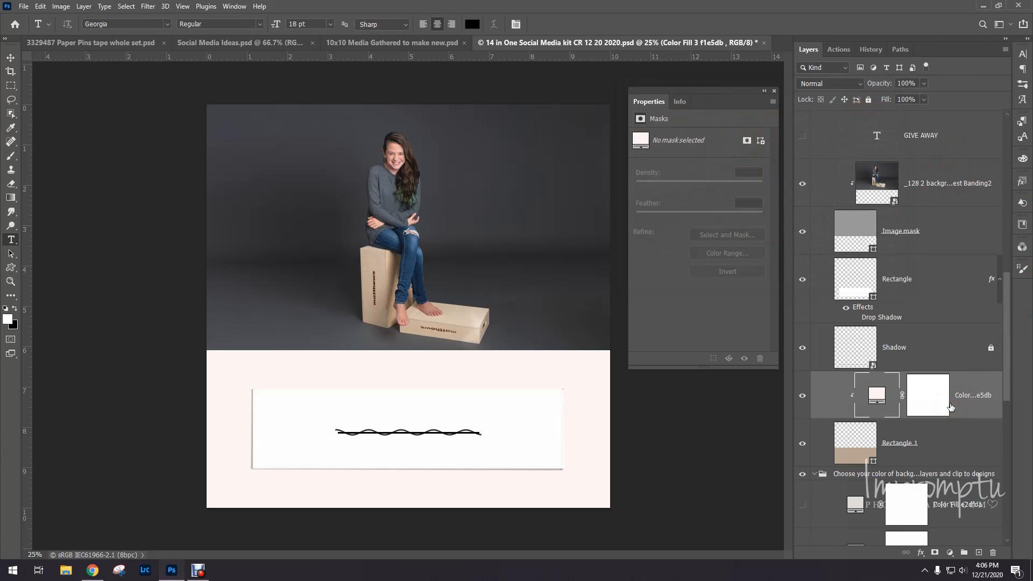
Step: Add a new empty layer above the fresh and new message in Design 1's White block words / message group
scroll(951, 404, up, 4)
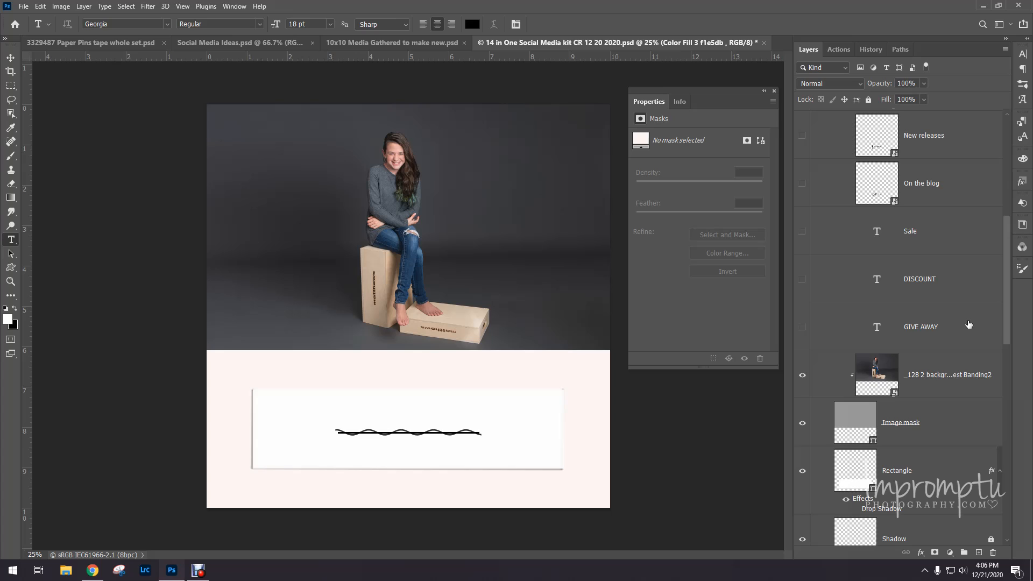
scroll(969, 324, up, 1)
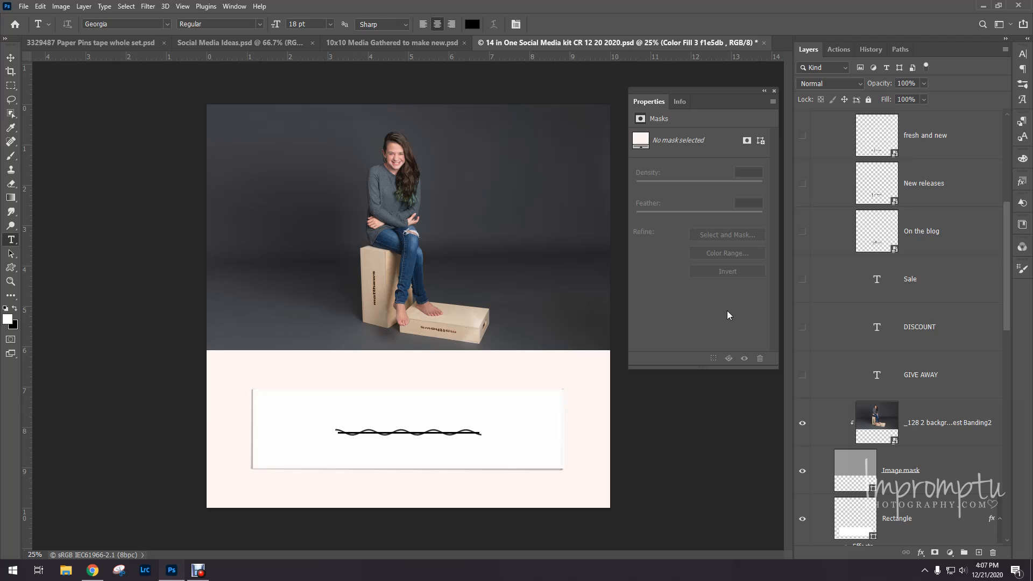
scroll(992, 276, up, 5)
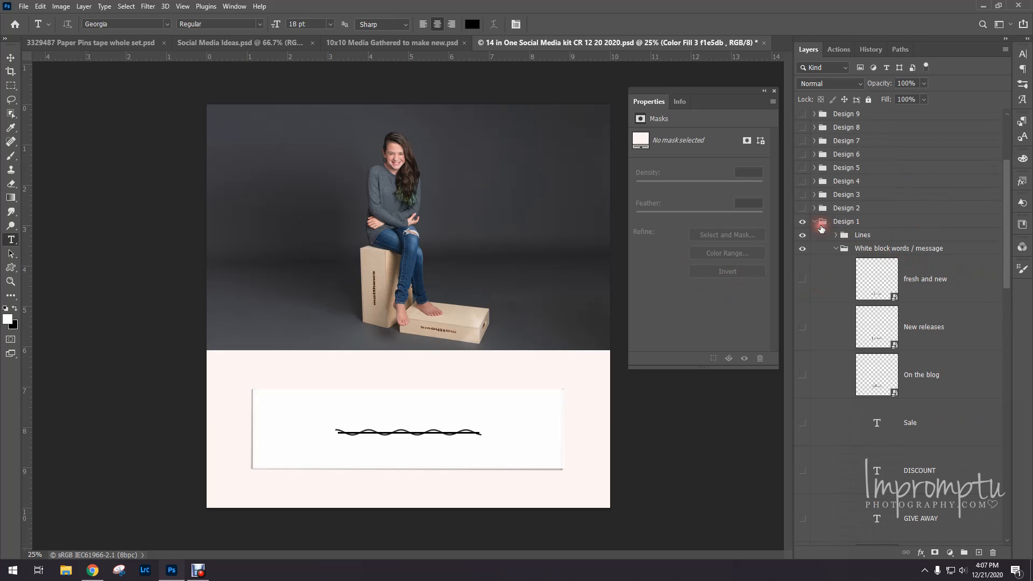
click(971, 281)
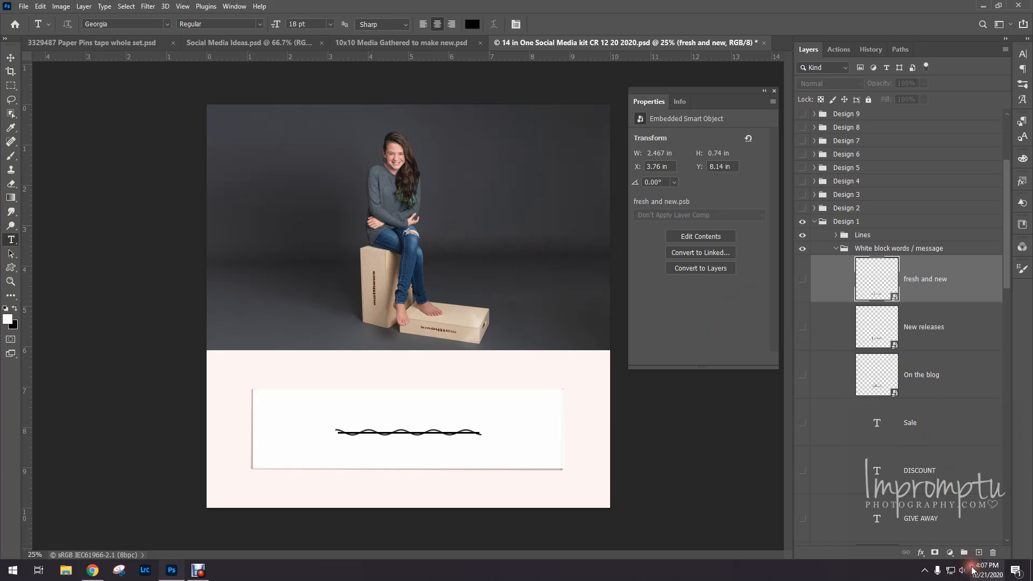
click(976, 552)
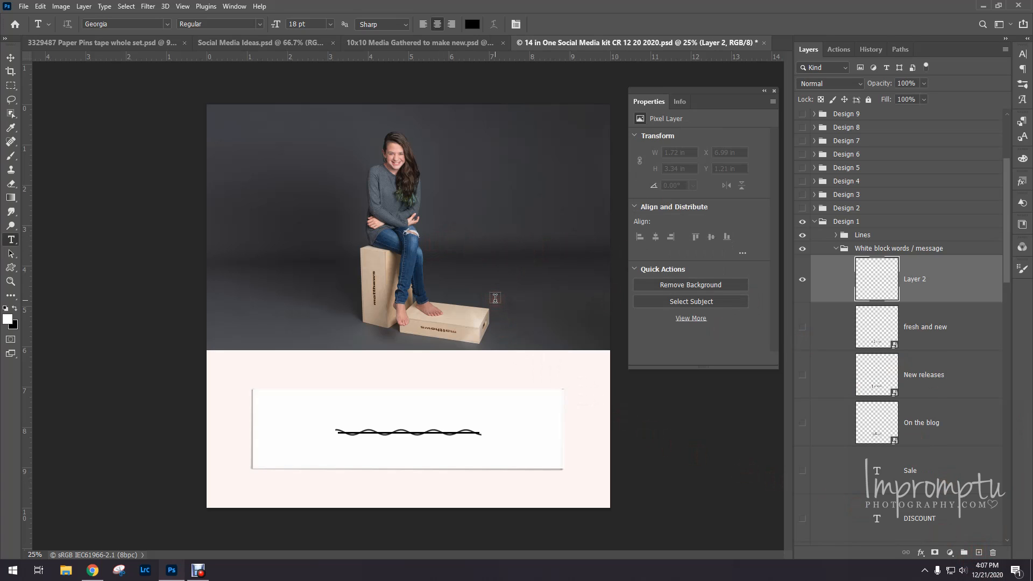
Step: Activate the Brush tool and look through the Line Art Brushes Set 1 presets, including Line Art Sprig
key(b)
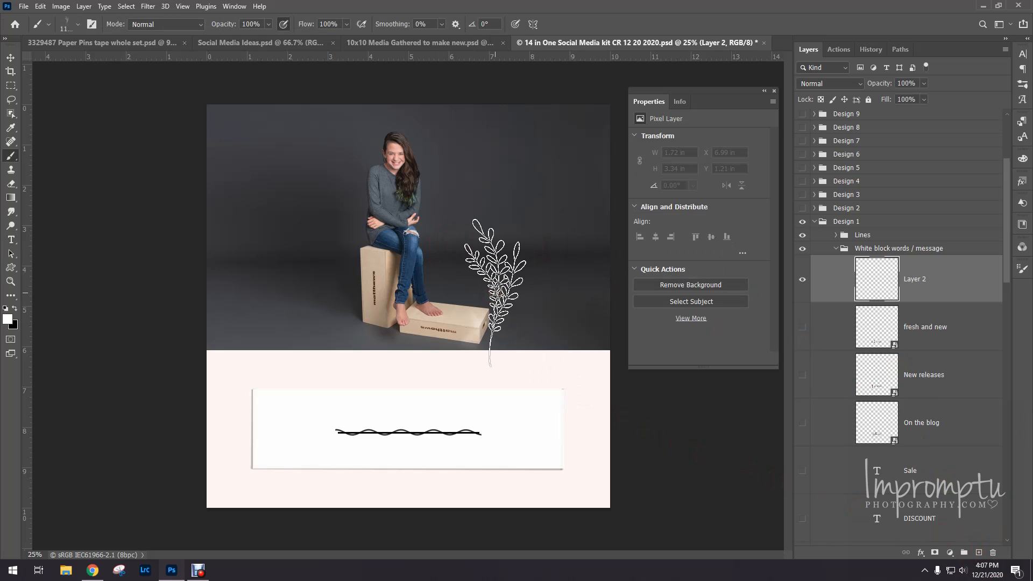
right_click(495, 293)
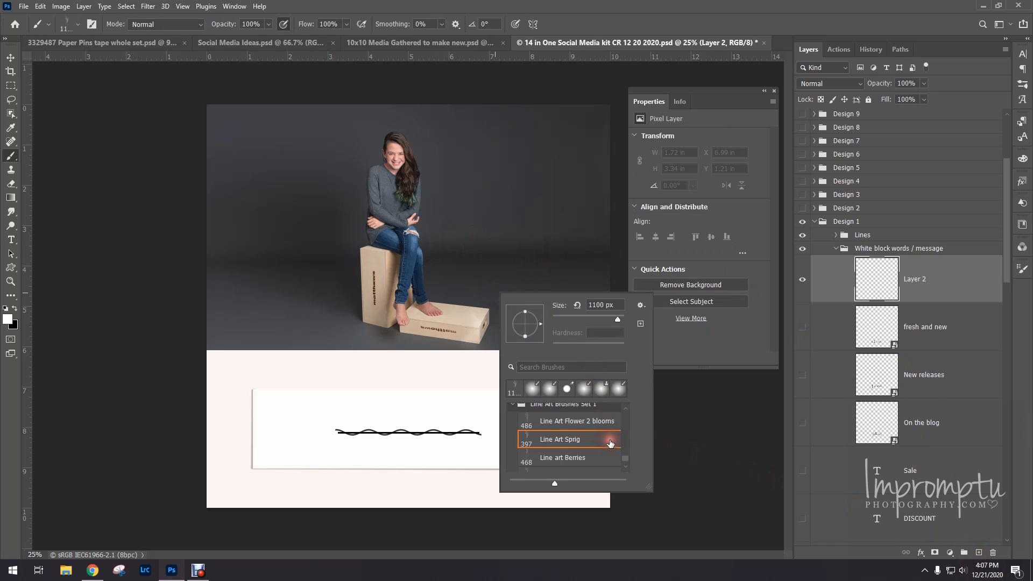
click(920, 279)
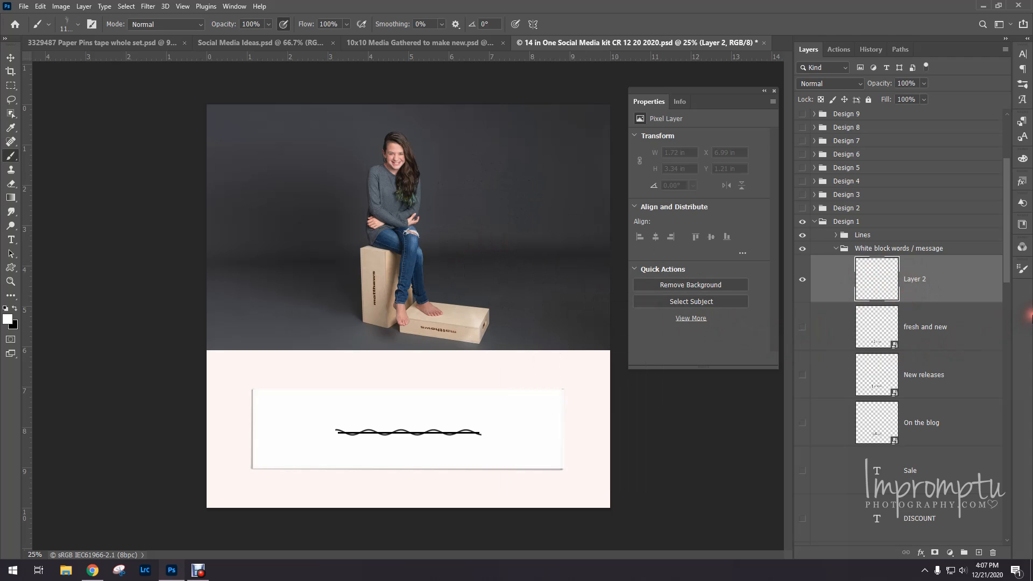
Step: Collapse and hide the Design 1 group, and show the Design 2 group
click(813, 222)
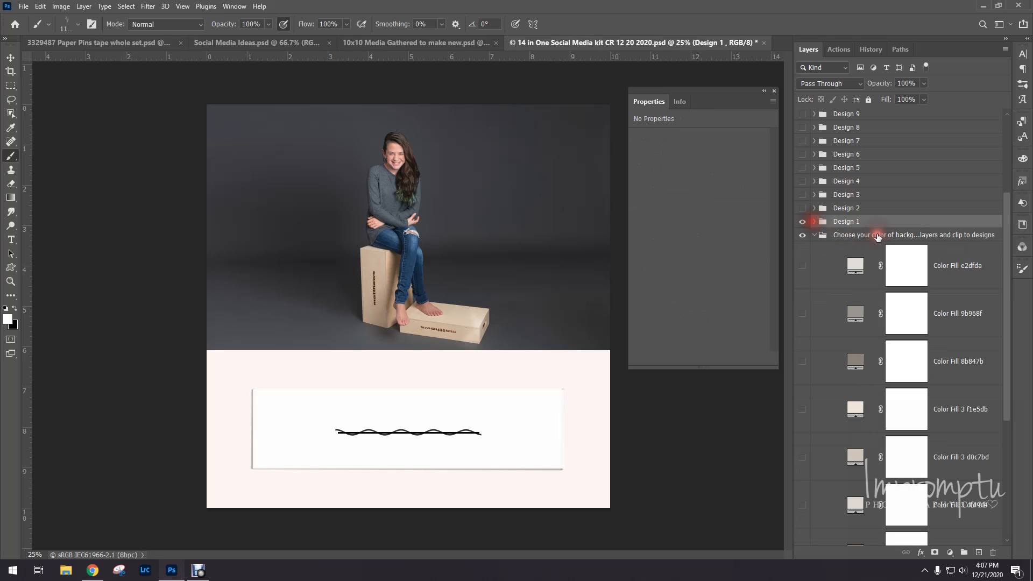
click(802, 221)
click(802, 208)
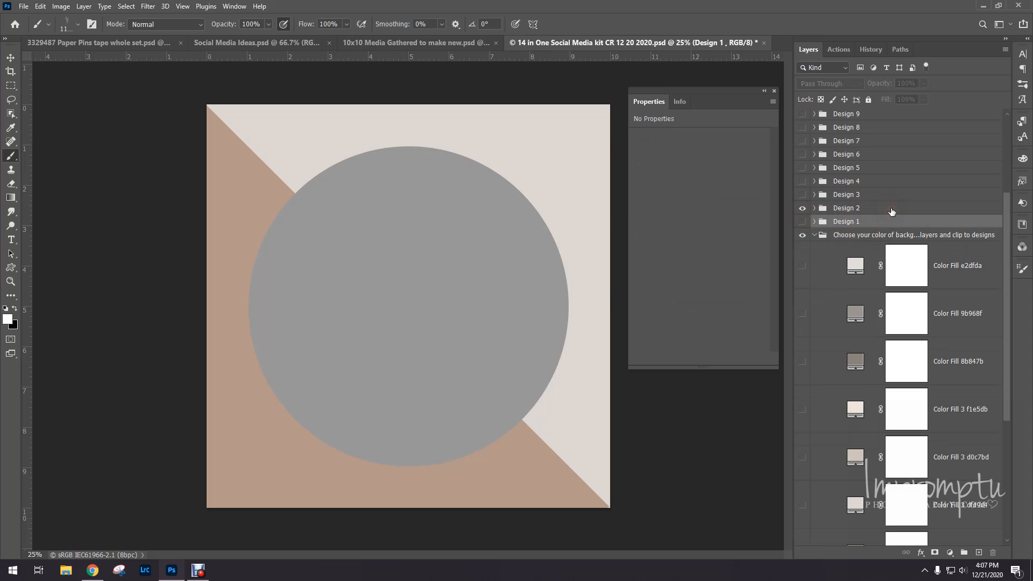
Step: Expand the Design 2 group and place the embedded photo _282 2 12x8 11 16 2019 2.jpg at its Place image here layer
click(814, 209)
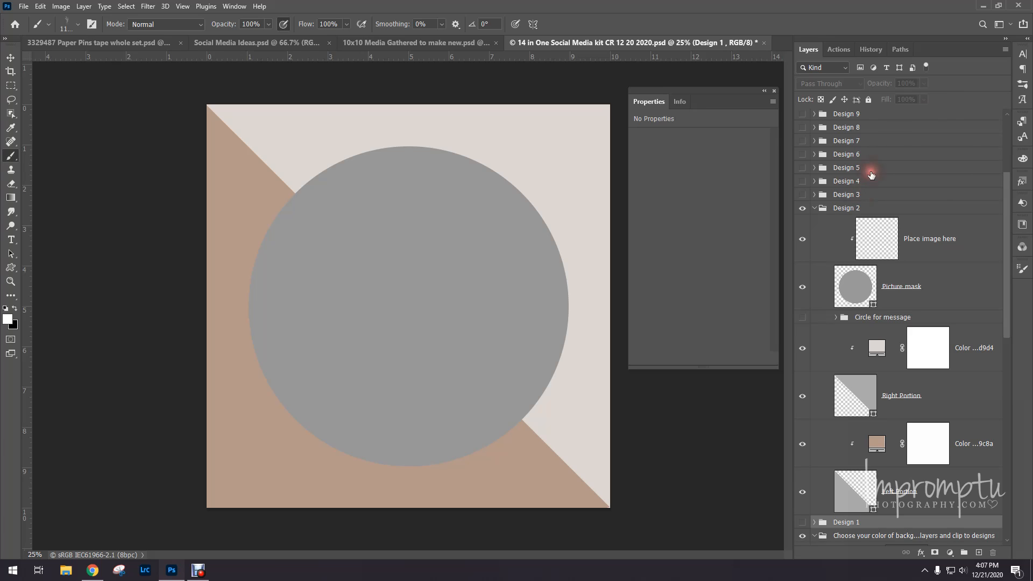
click(944, 235)
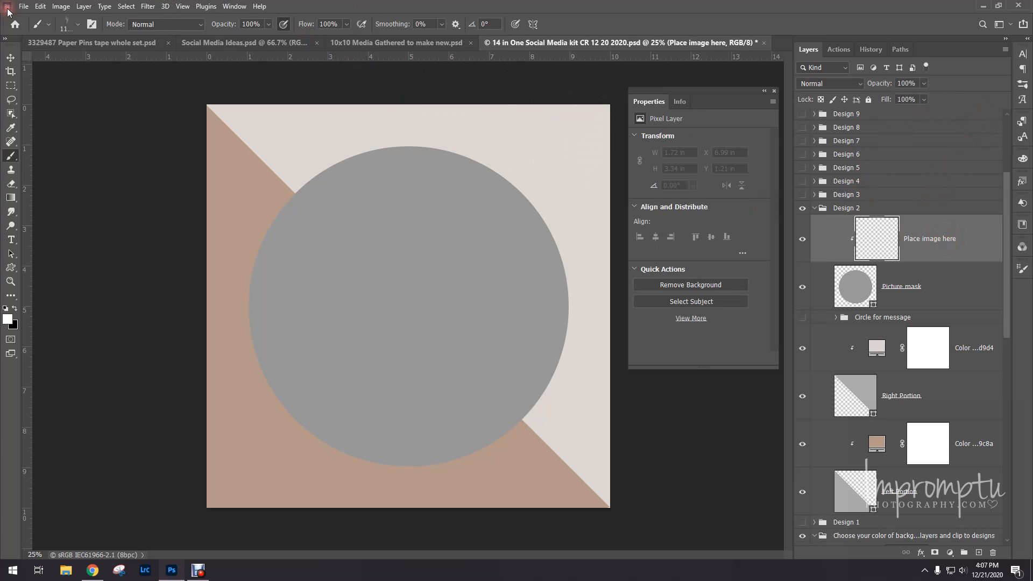
click(24, 6)
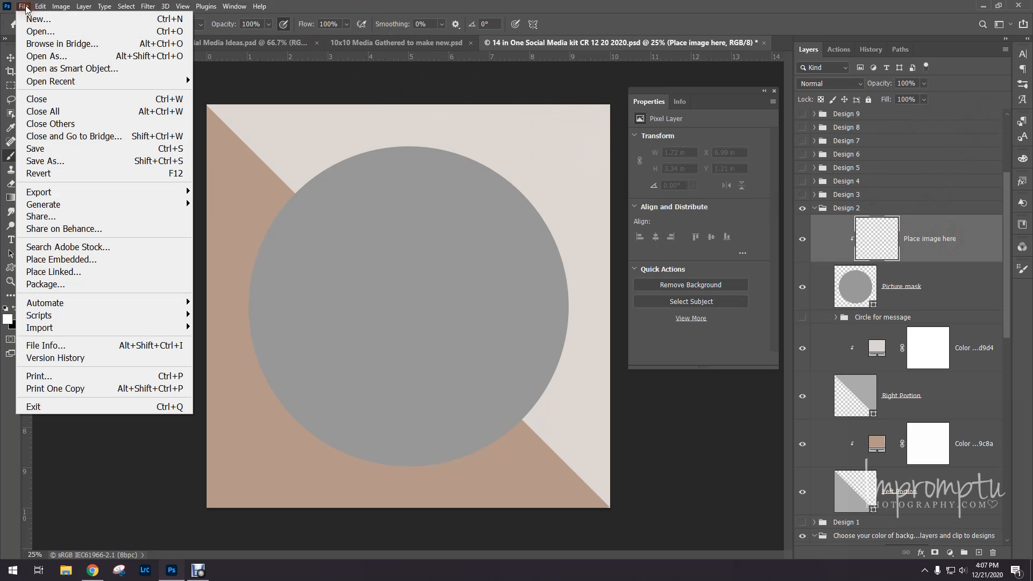
click(93, 260)
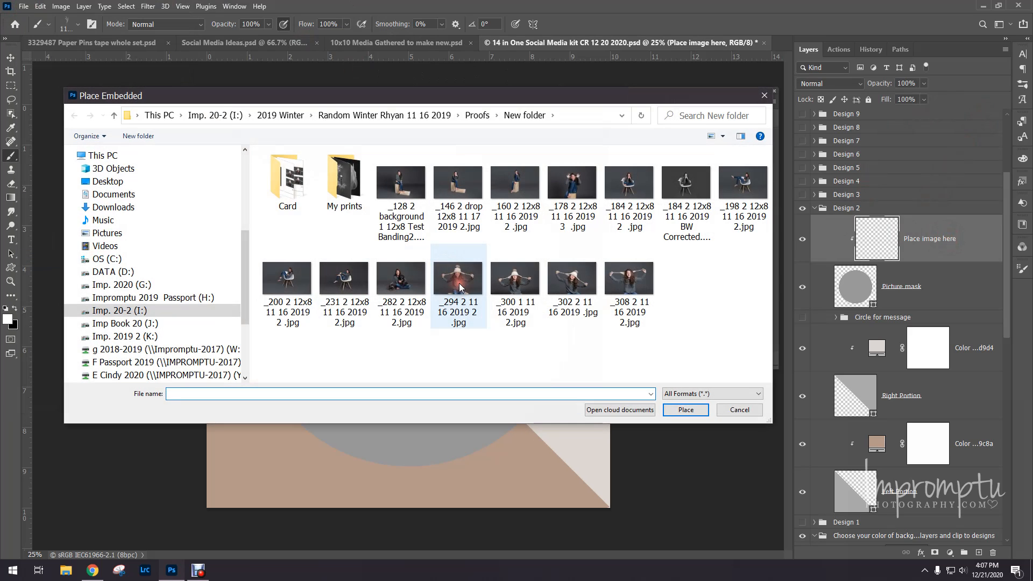
click(398, 280)
double_click(395, 288)
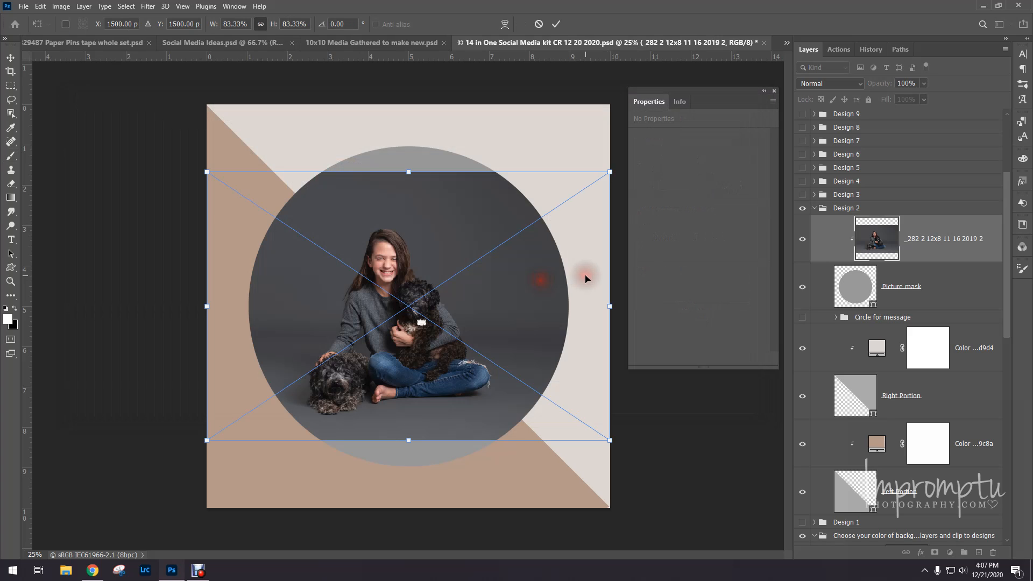
Step: Enlarge the placed photo to about 113% and position it so the girl and dogs fill the circular picture mask
drag(606, 171, 747, 91)
drag(540, 197, 495, 228)
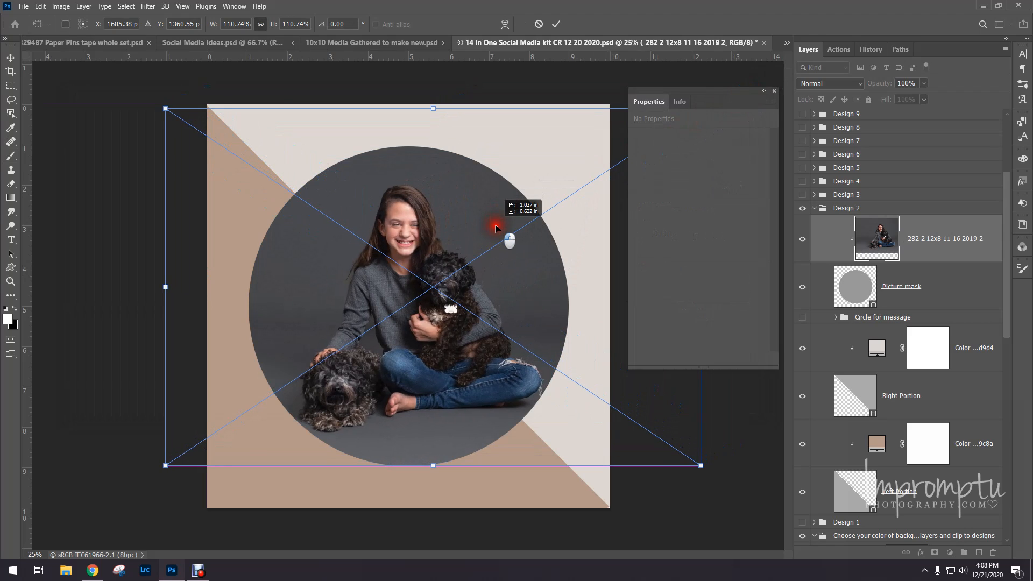
drag(496, 228, 495, 228)
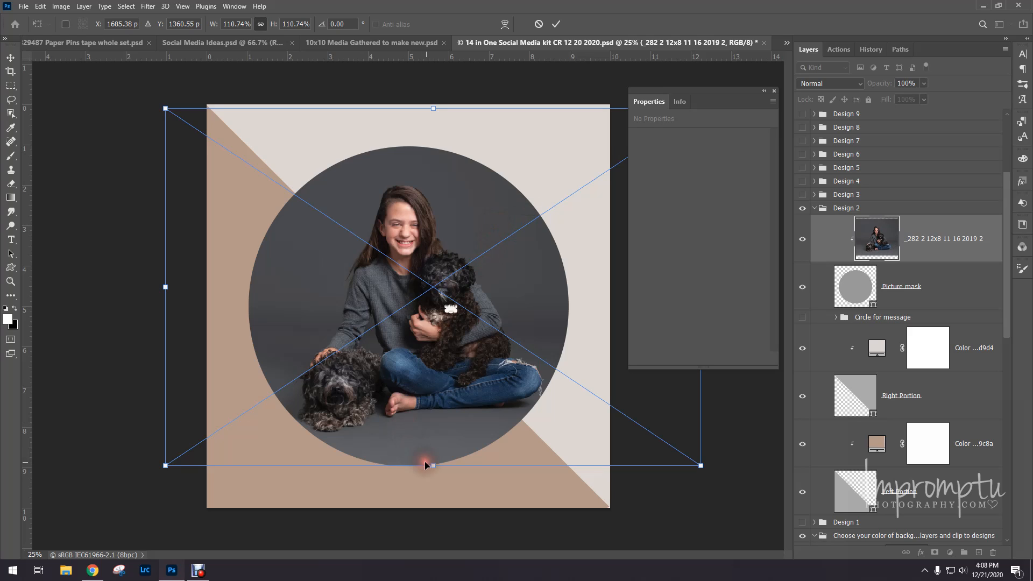
drag(425, 463, 427, 474)
drag(433, 411, 435, 411)
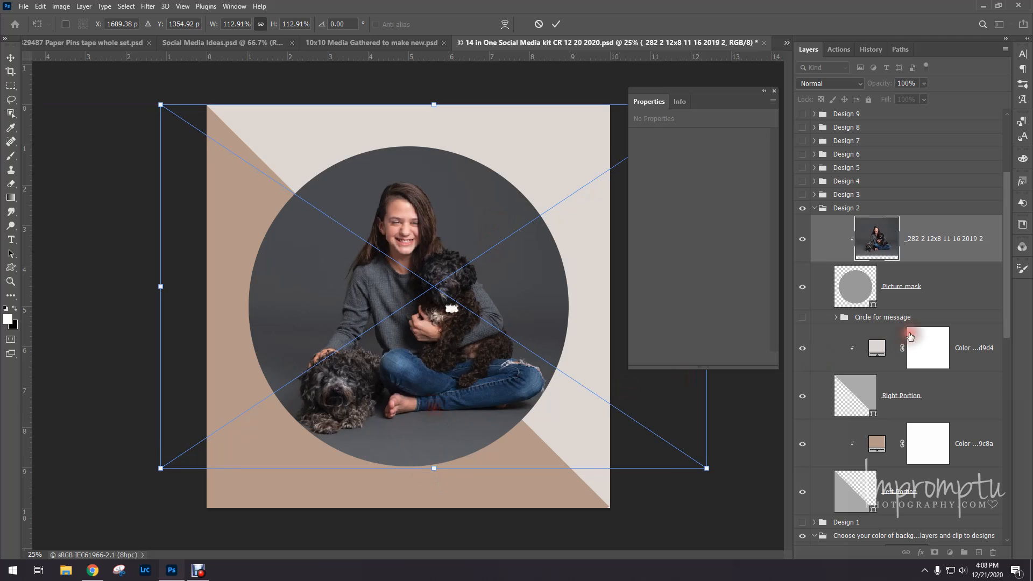
key(Return)
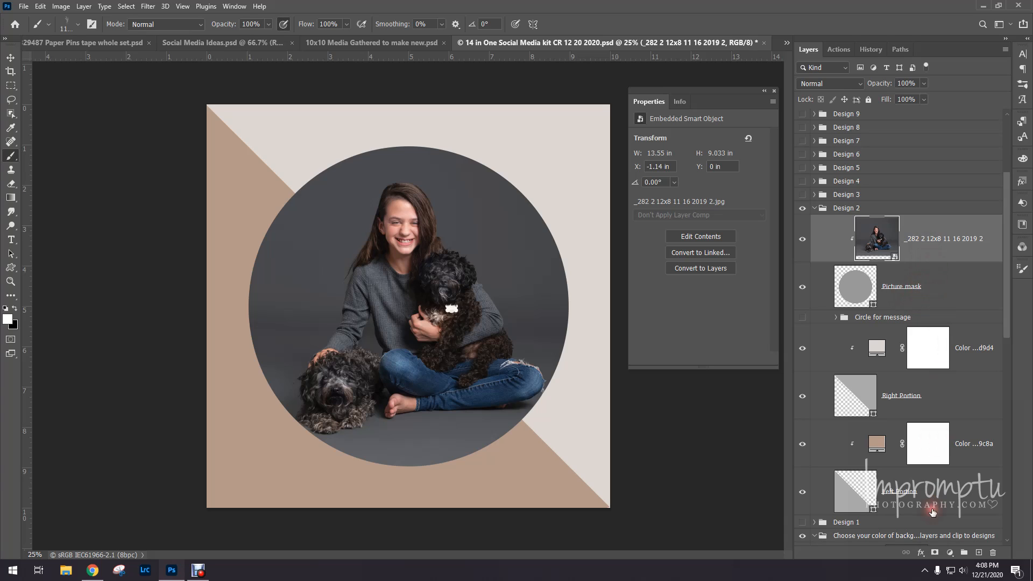
Step: Add a new layer above the photo and stamp a white line-art sprig on the circle's upper-right edge
click(978, 552)
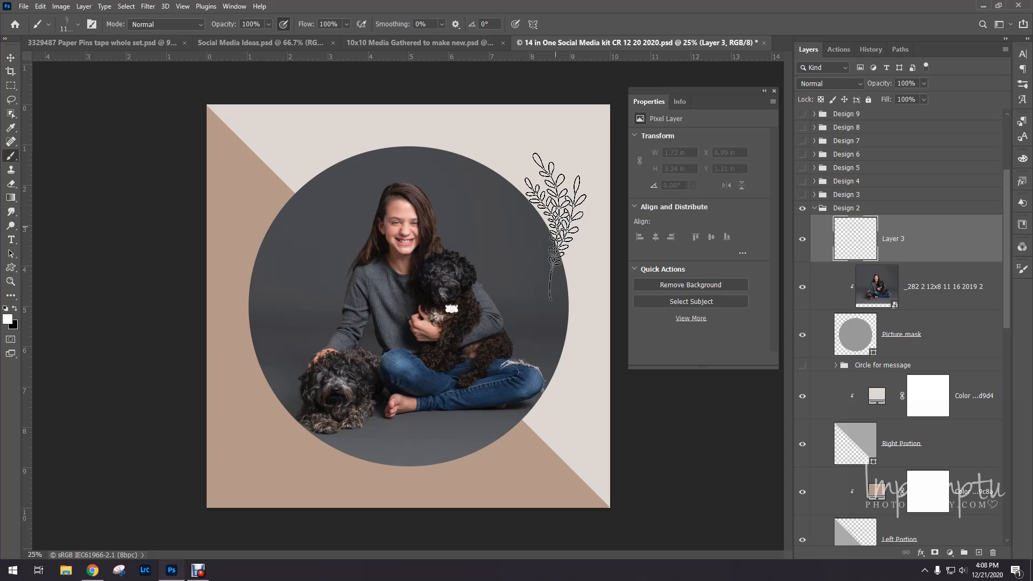
click(556, 226)
click(849, 249)
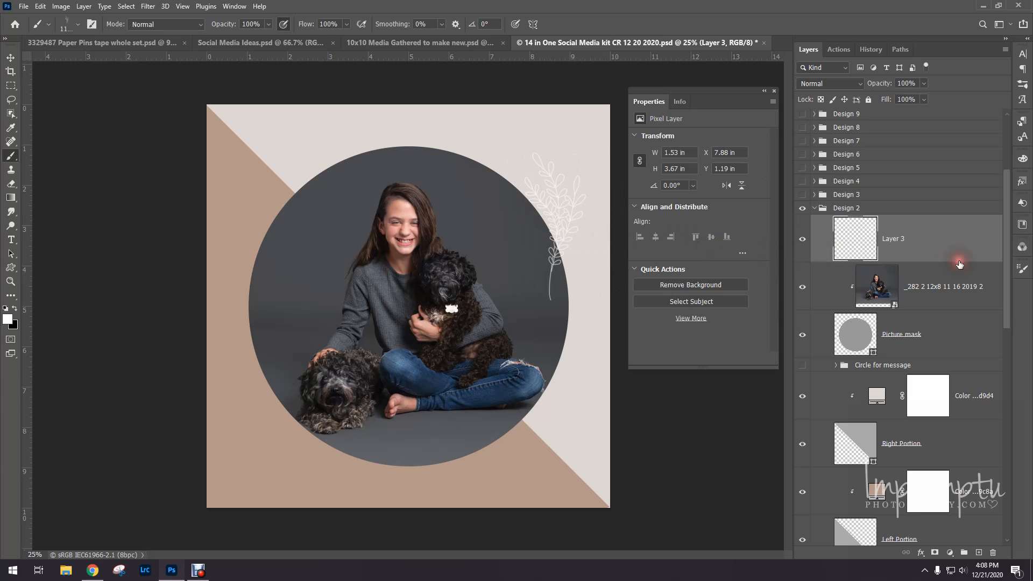
Step: Add another layer and stamp a second sprig near the circle's top, using dark grey sampled from the photo backdrop
click(979, 552)
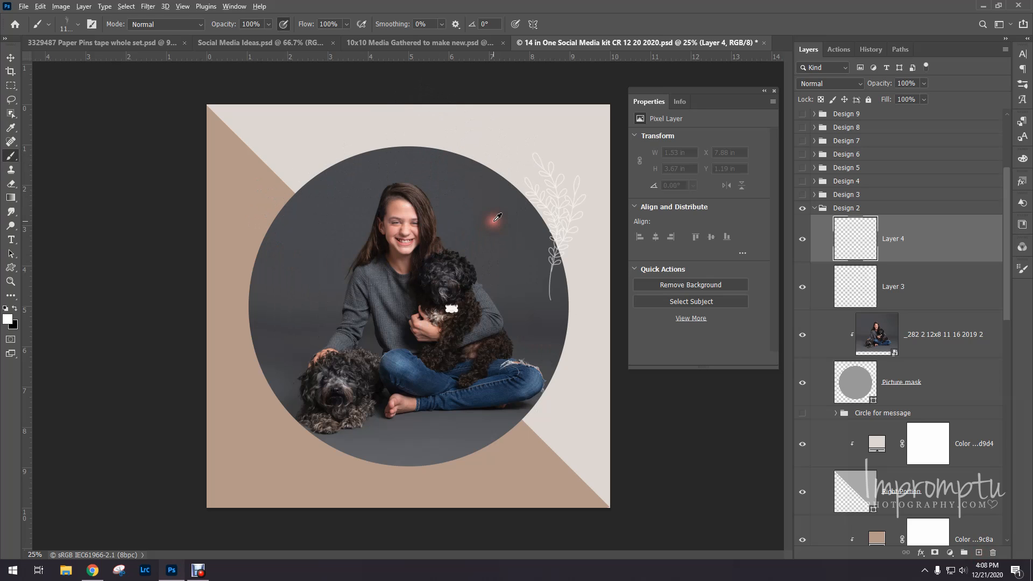
alt+click(492, 215)
click(449, 169)
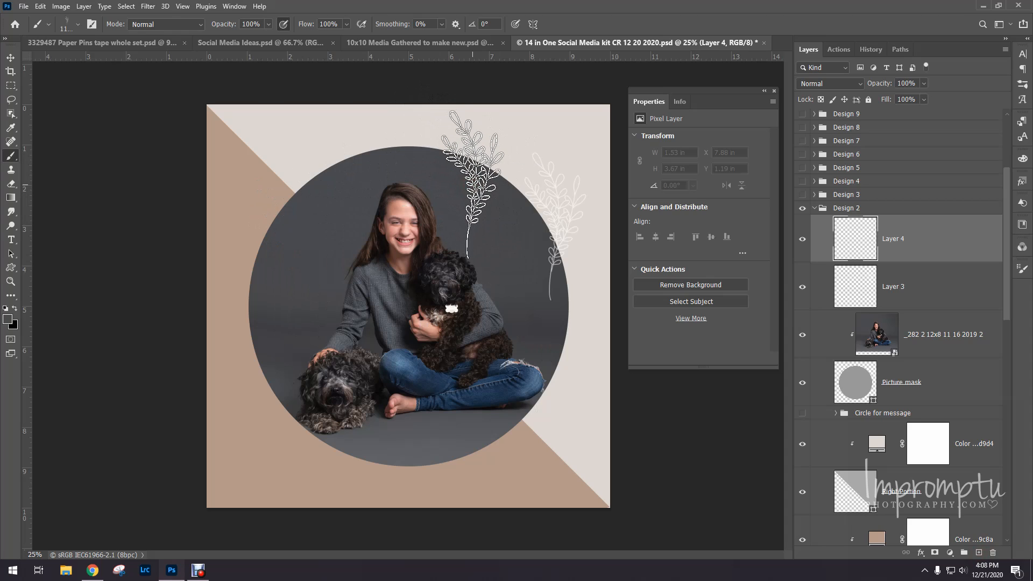
click(472, 185)
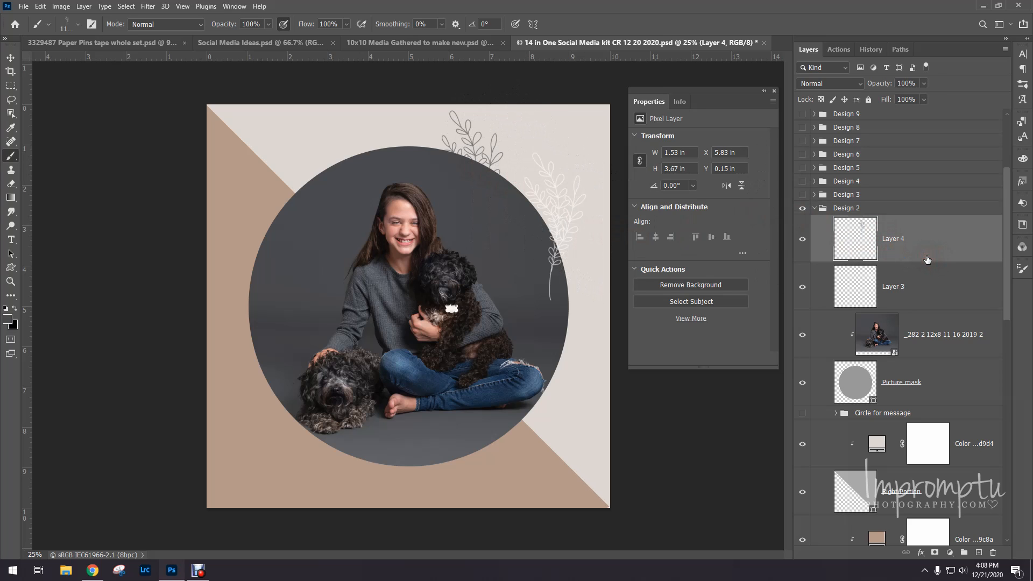
Step: Move the dark grey sprig to the circle's upper-left edge and flip it horizontally
key(ctrl+t)
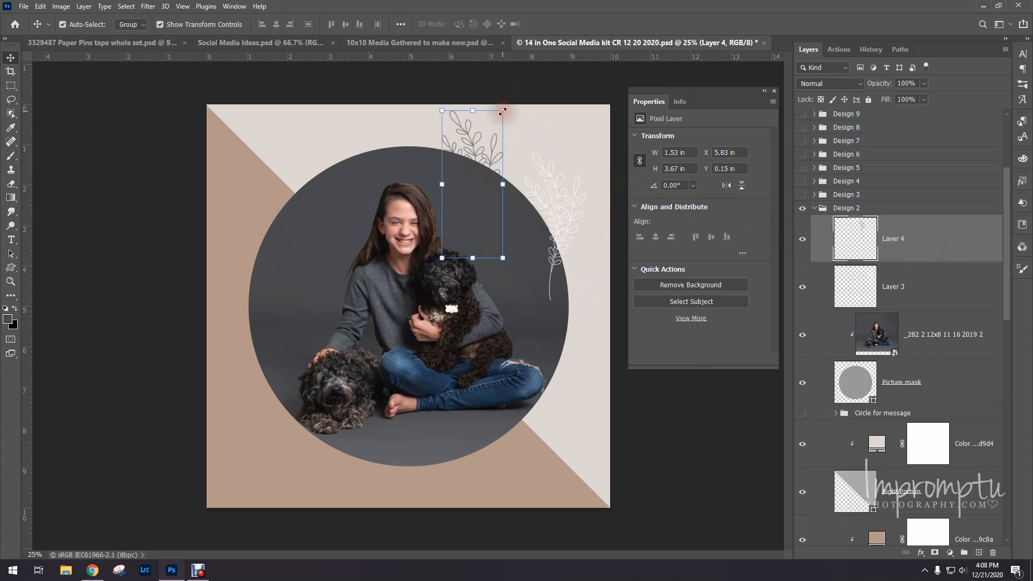
drag(468, 160, 274, 167)
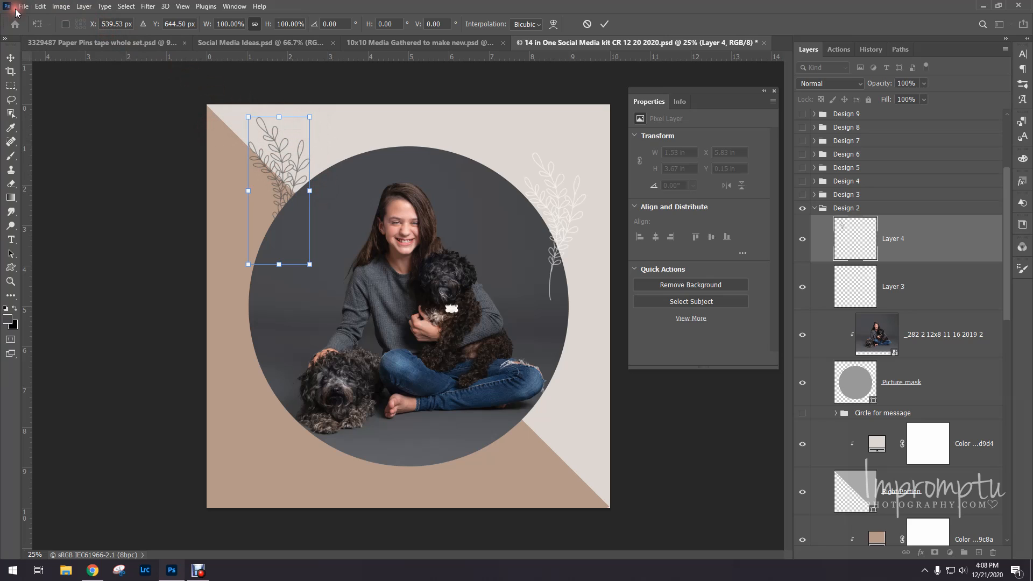
click(40, 7)
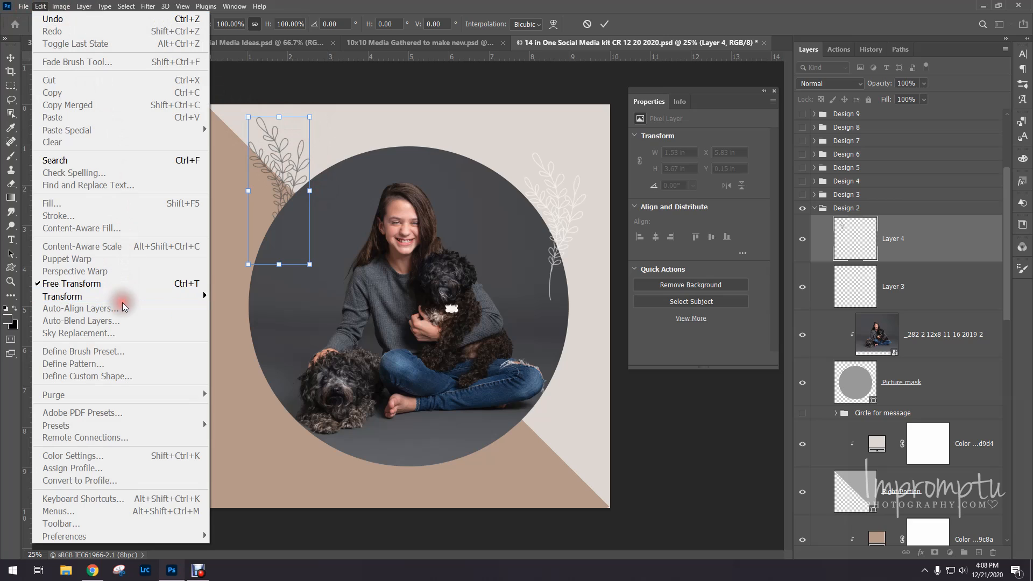
mouse_move(121, 298)
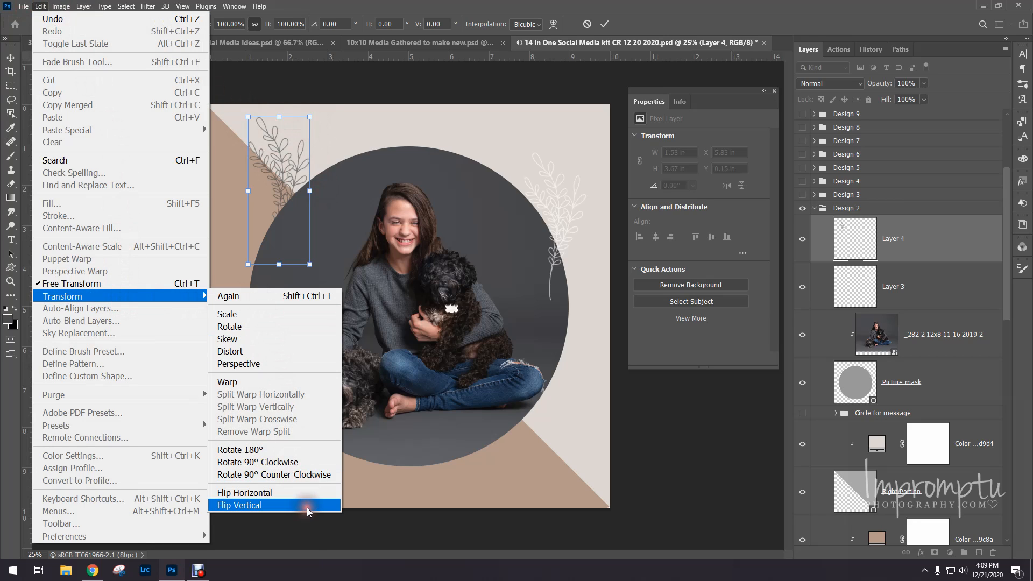
click(308, 493)
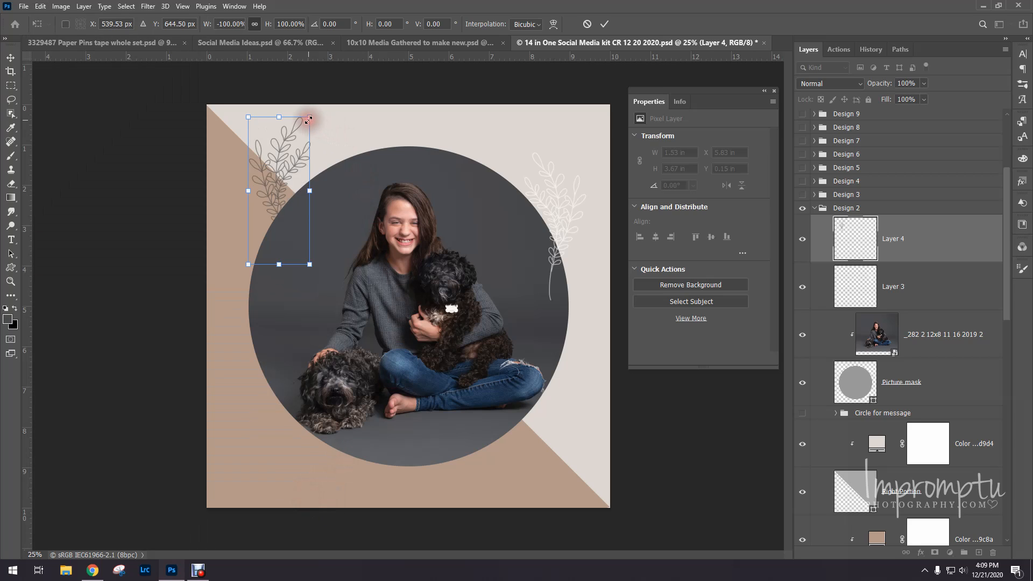
drag(299, 142, 300, 162)
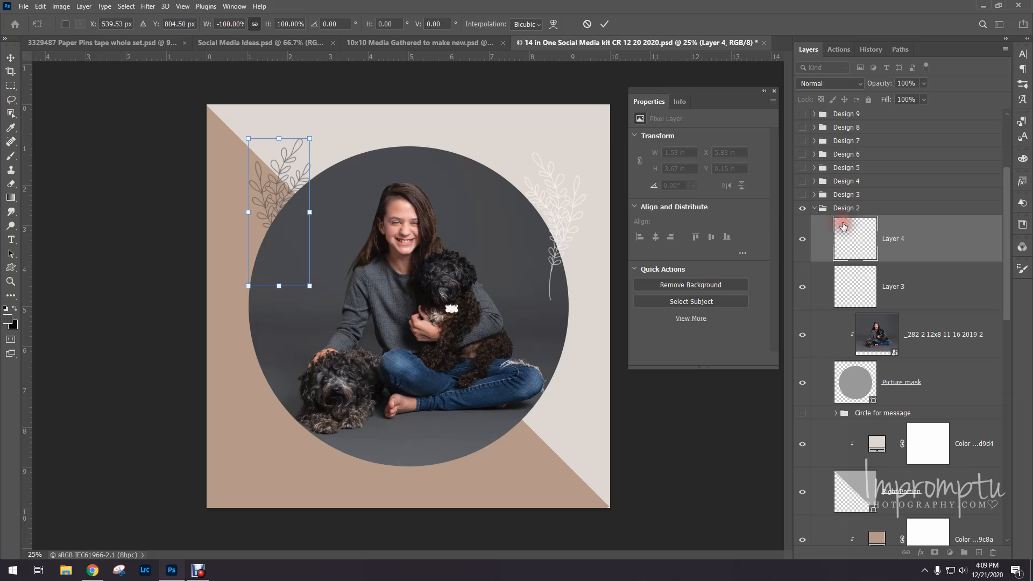
click(925, 236)
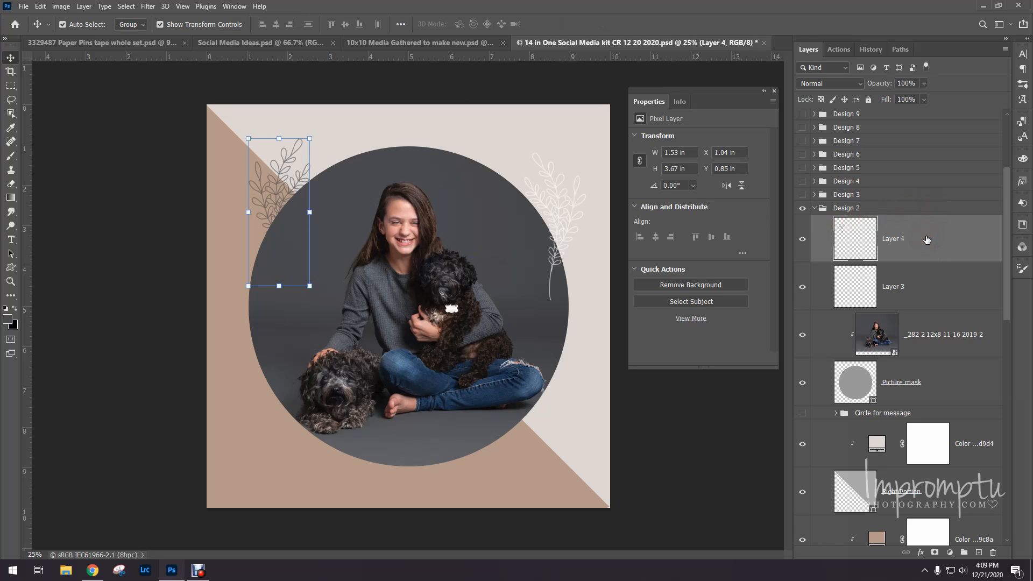
Step: Rotate the white sprig about -21° against the circle's upper-right edge and move its layer, Layer 3, below Picture mask
click(915, 291)
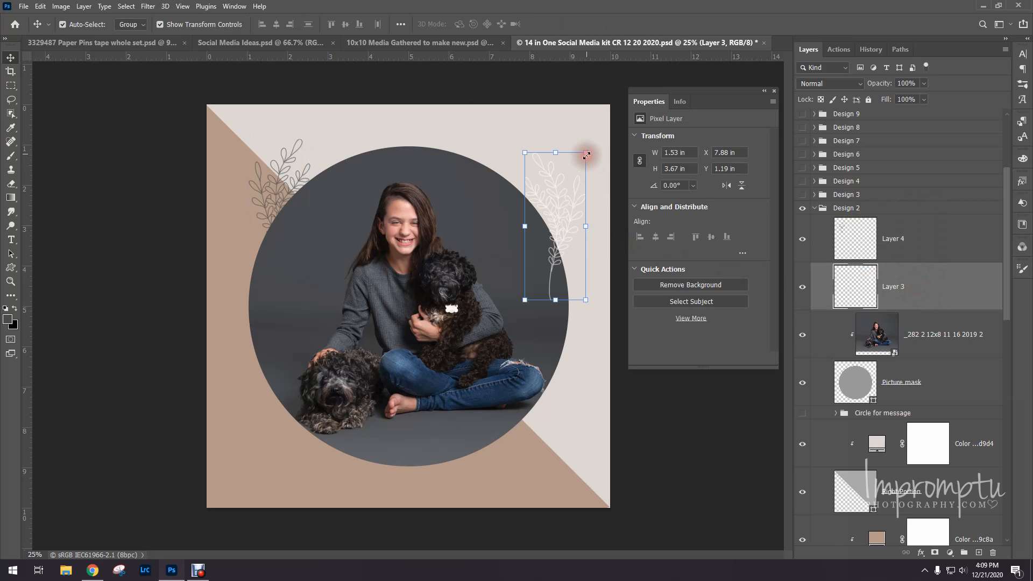
drag(584, 155, 545, 178)
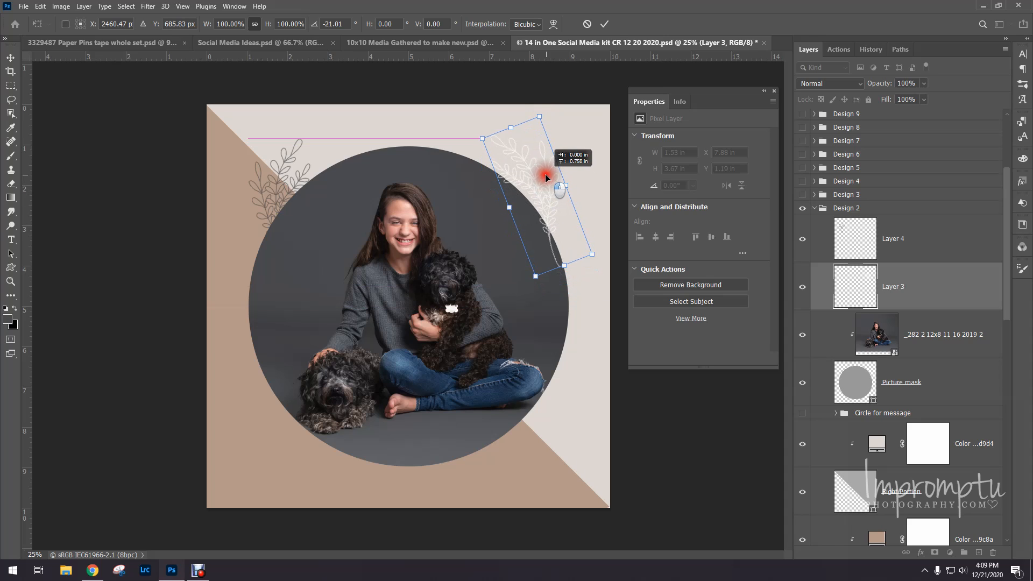
drag(545, 178, 537, 173)
click(908, 287)
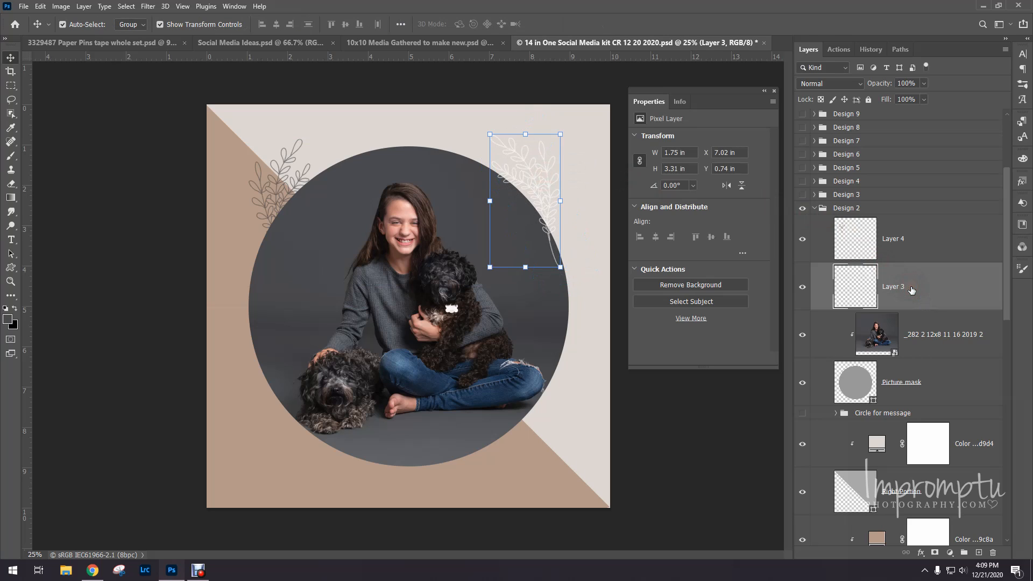
drag(910, 289, 917, 403)
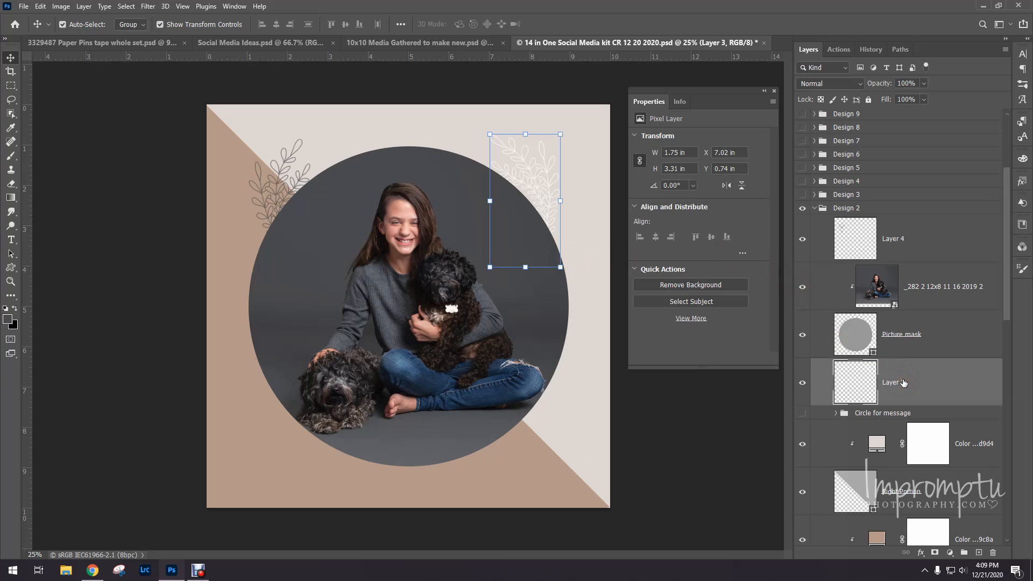
click(934, 246)
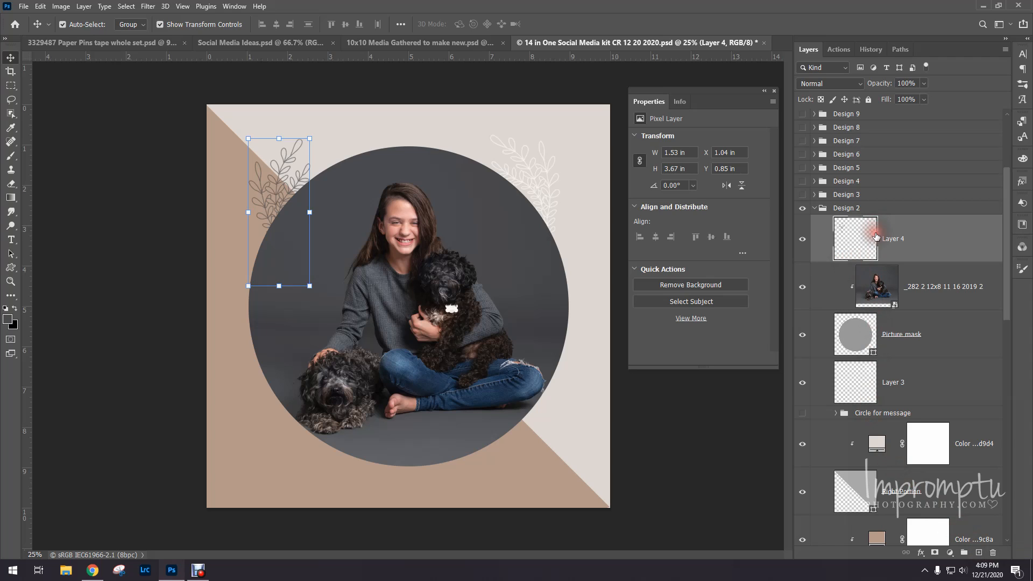
Step: Duplicate Design 1's fresh and new layer, move the copy to the top of the Design 2 group and make it visible
scroll(915, 255, down, 4)
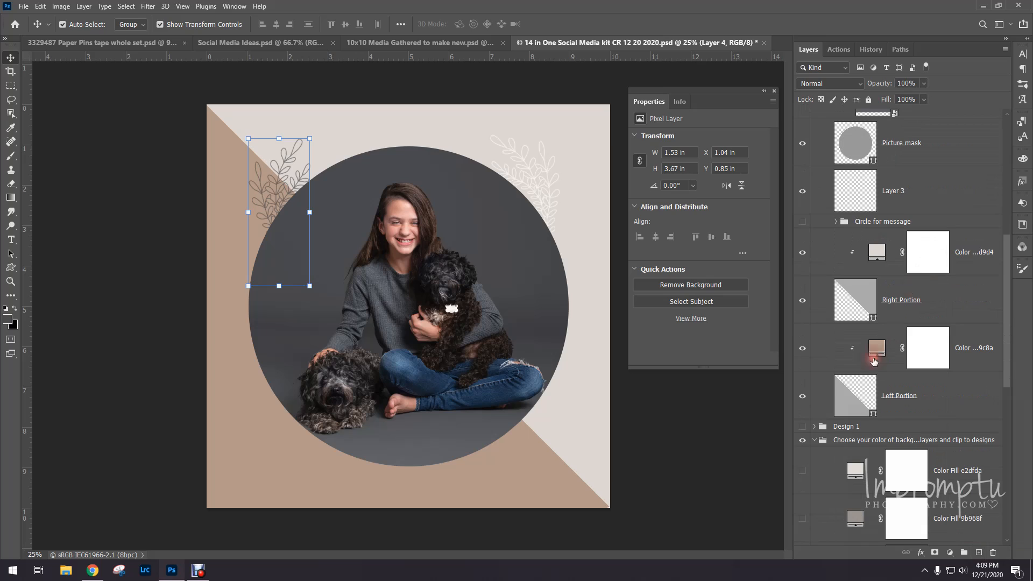
click(815, 426)
scroll(965, 443, down, 3)
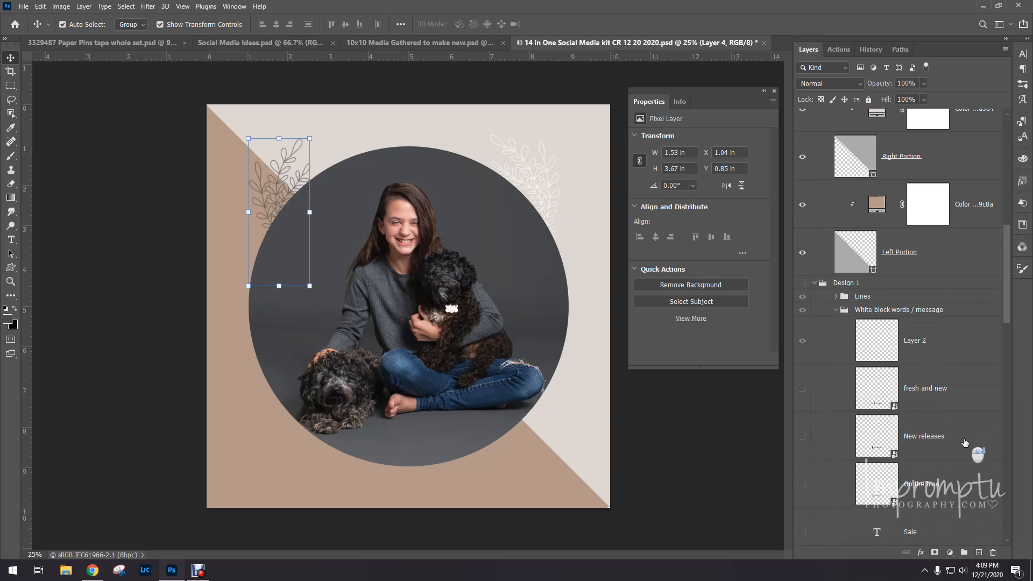
click(940, 398)
right_click(940, 399)
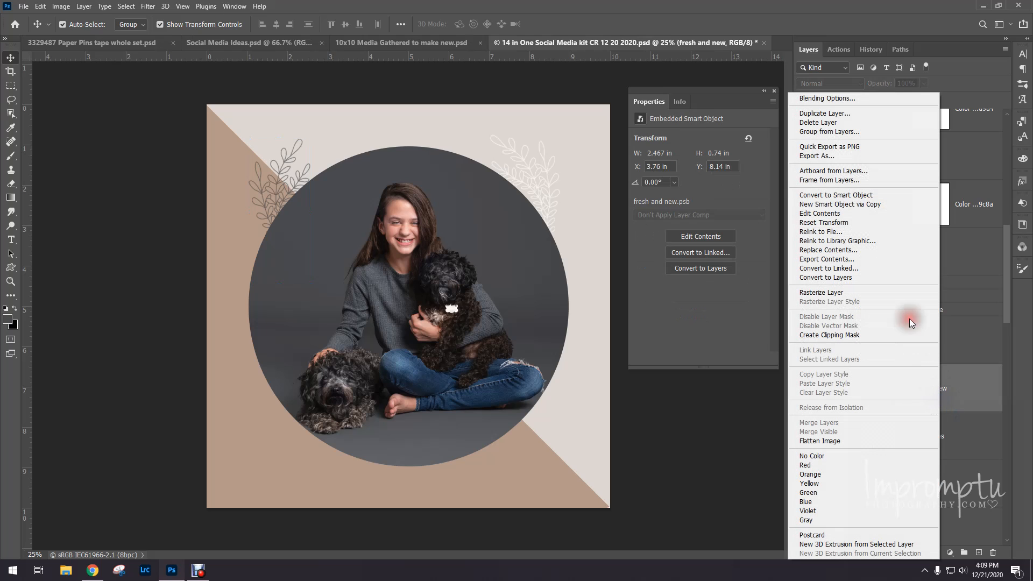
click(848, 114)
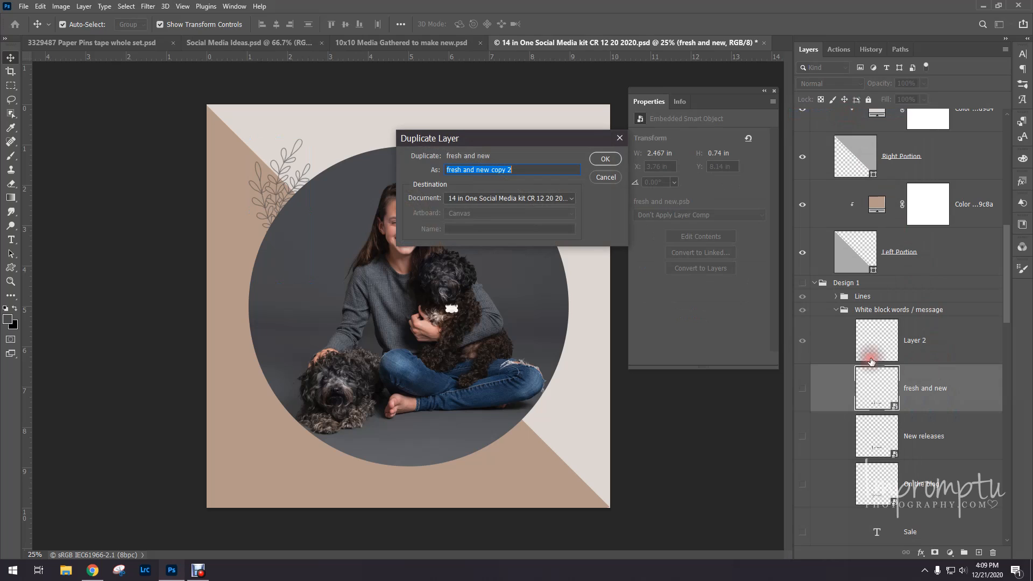
click(610, 156)
drag(911, 396, 925, 235)
click(802, 253)
Step: Enlarge the fresh and new text to about 214% and centre it across the circle's lower edge
drag(457, 432, 564, 381)
drag(492, 420, 438, 448)
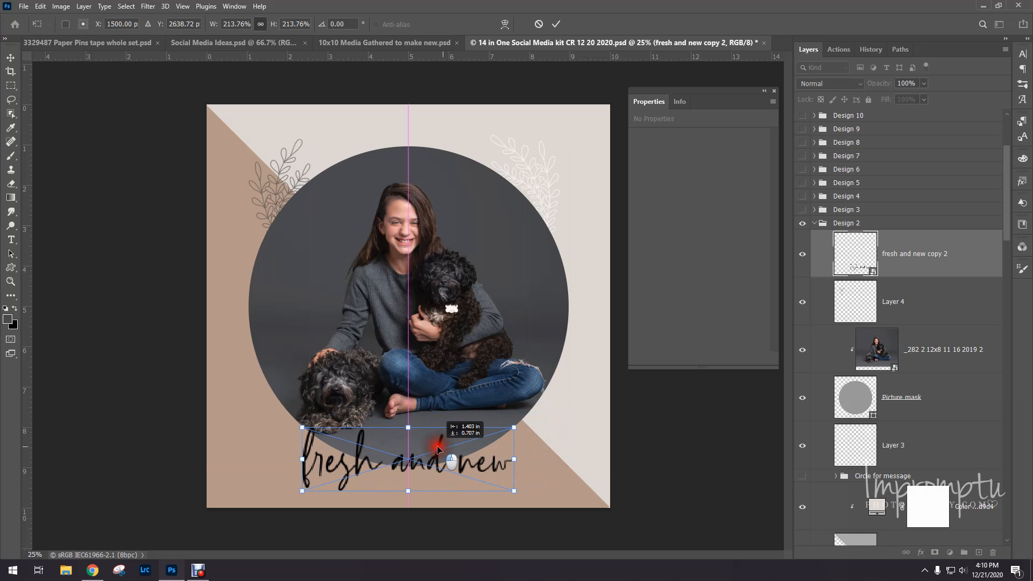
click(953, 259)
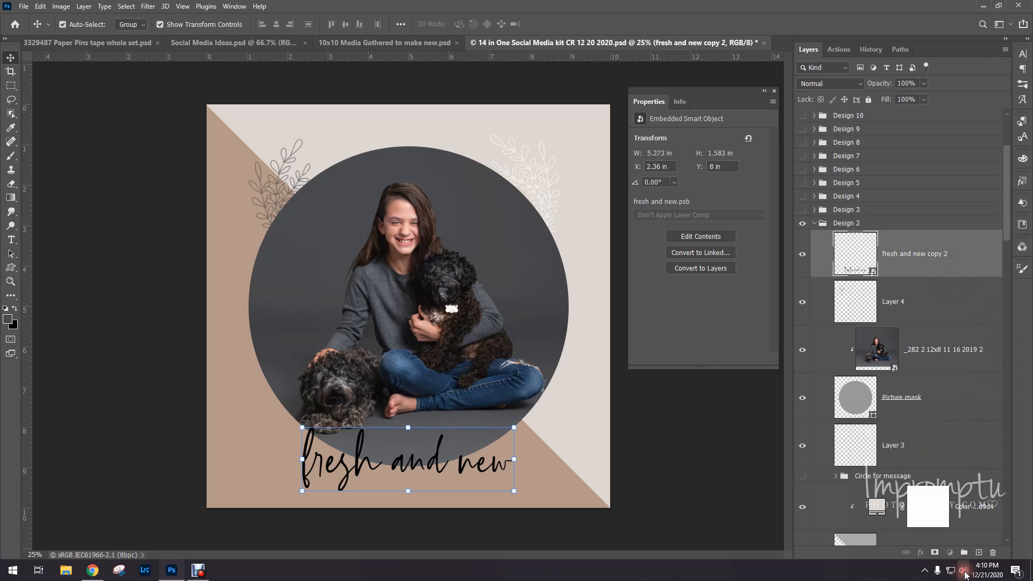
Step: Start a new text layer at the top of the Design 2 group with the font set to Suranna Regular
click(980, 552)
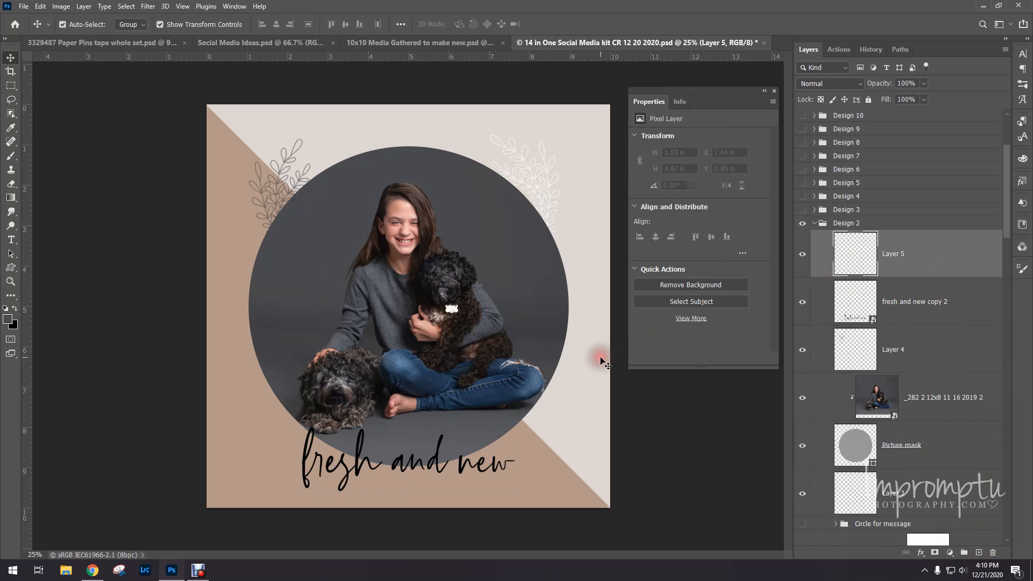
key(t)
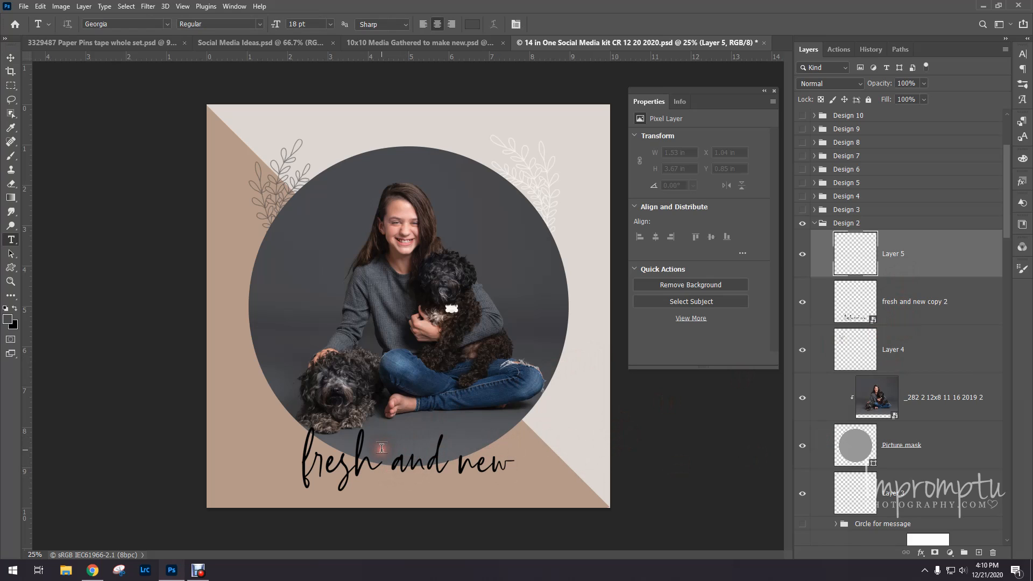
click(577, 428)
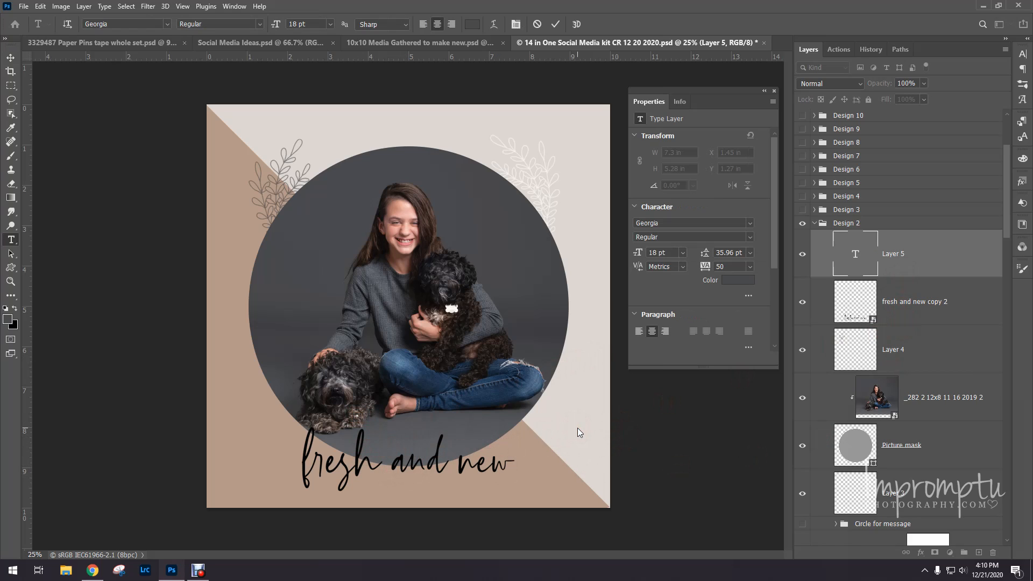
click(697, 222)
text(sur)
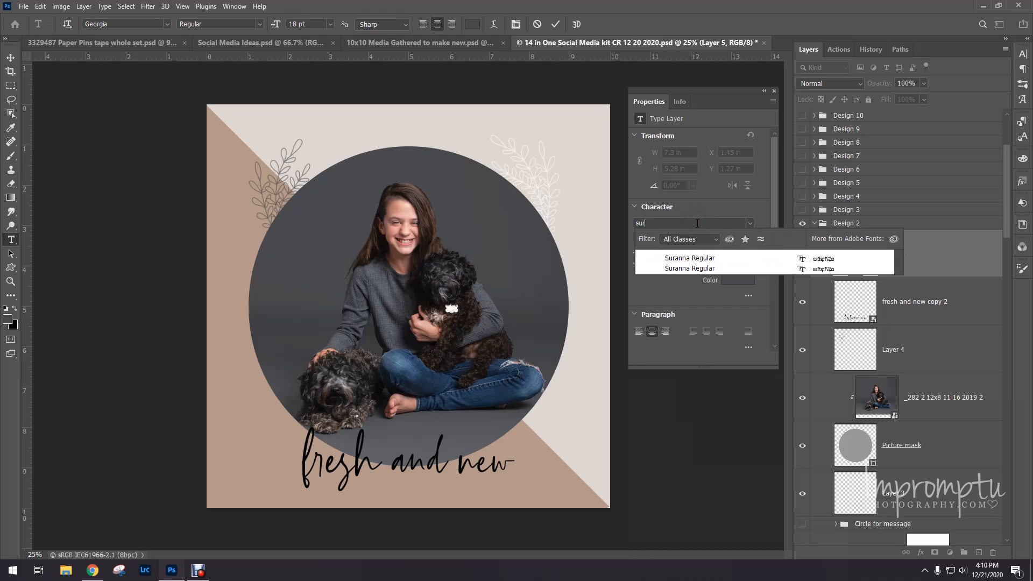
click(699, 257)
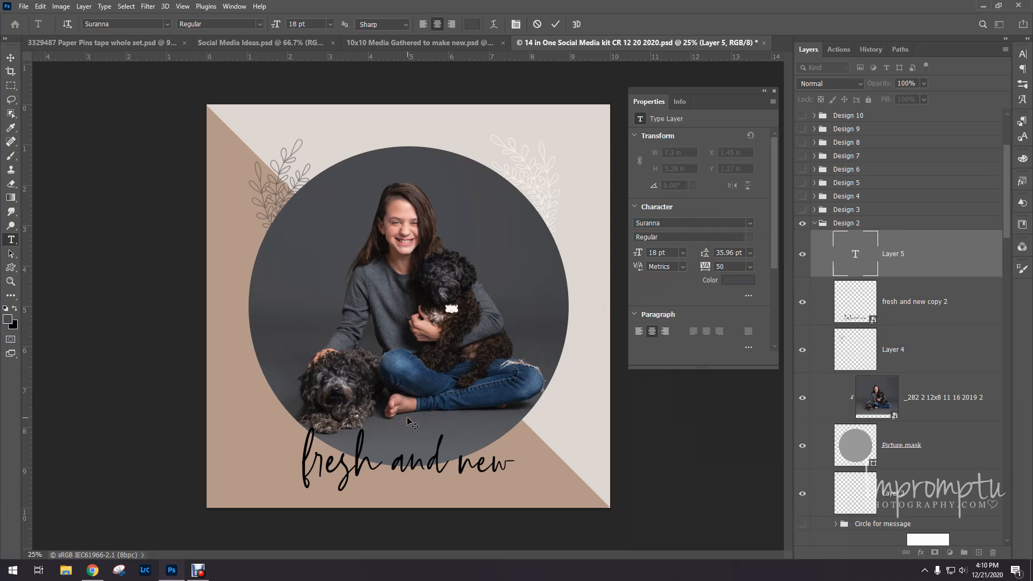
Step: Switch the text colour to white and write ON THE BLOG just above the fresh and new lettering
click(394, 430)
text(d)
key(ctrl+Return)
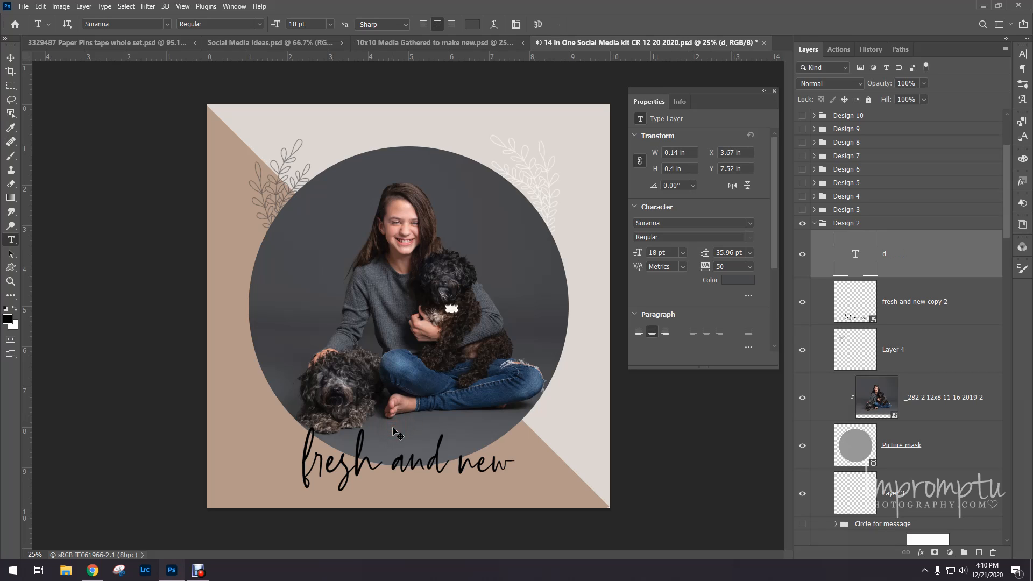
click(387, 435)
click(391, 423)
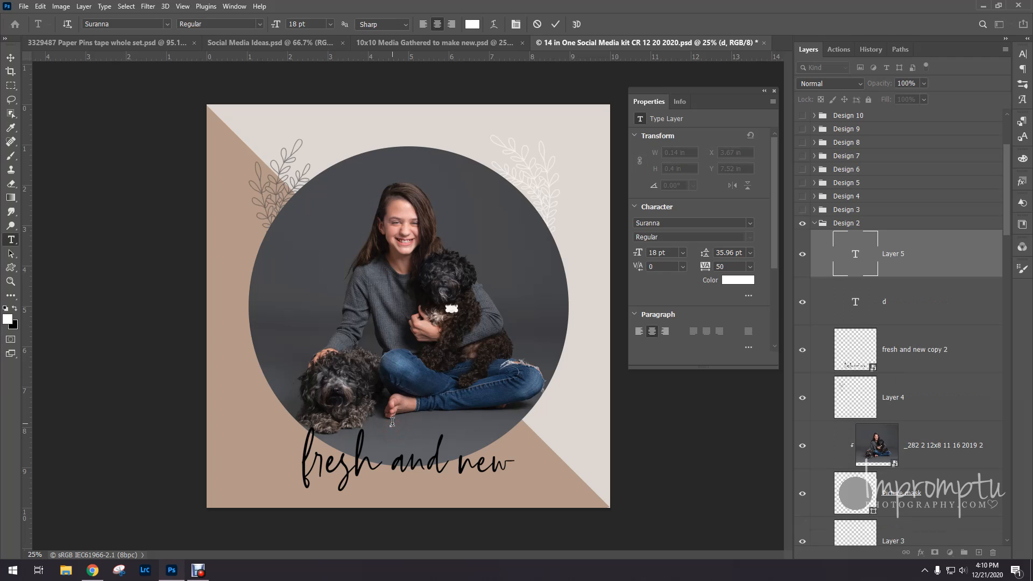
text(ON the)
key(BackSpace)
text(THE BLOG)
Step: Set the ON THE BLOG text to 60 pt and commit it
drag(425, 422, 358, 423)
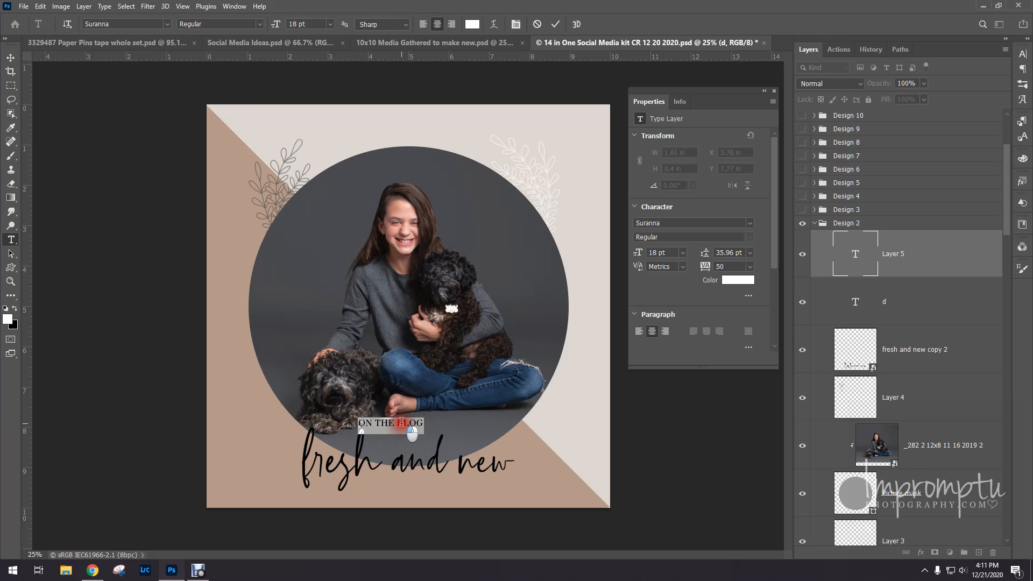
click(683, 253)
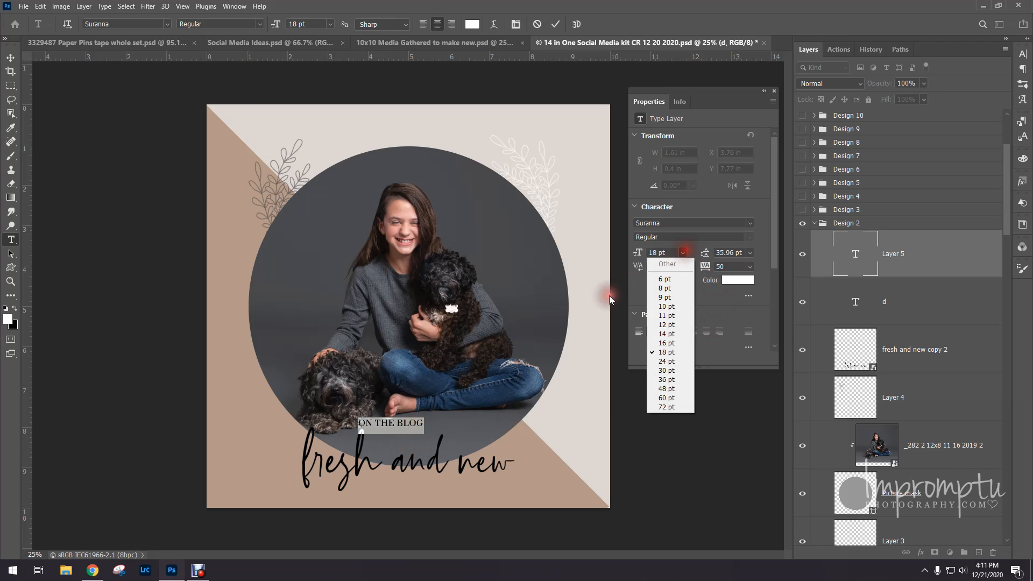
click(667, 400)
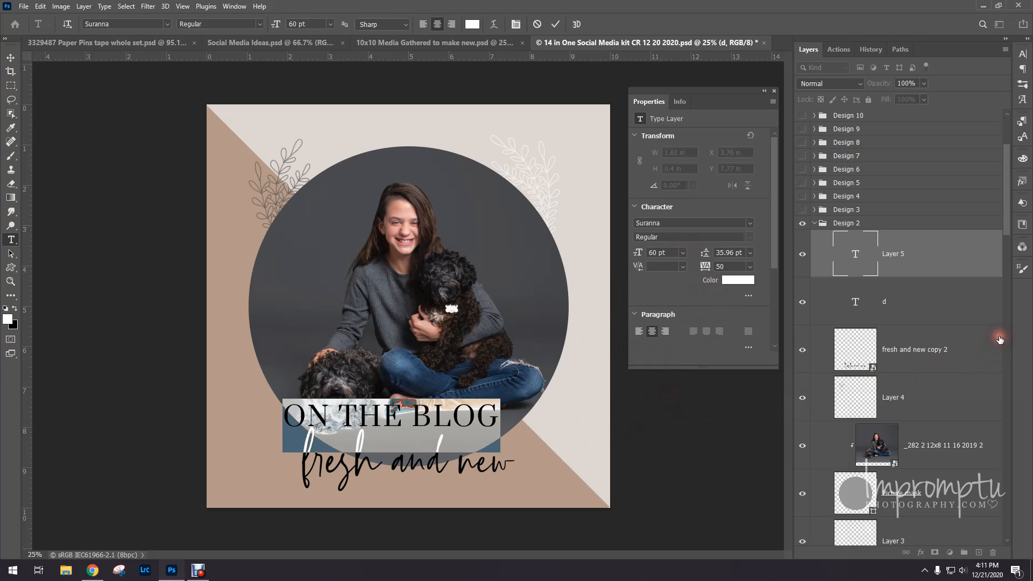
click(923, 260)
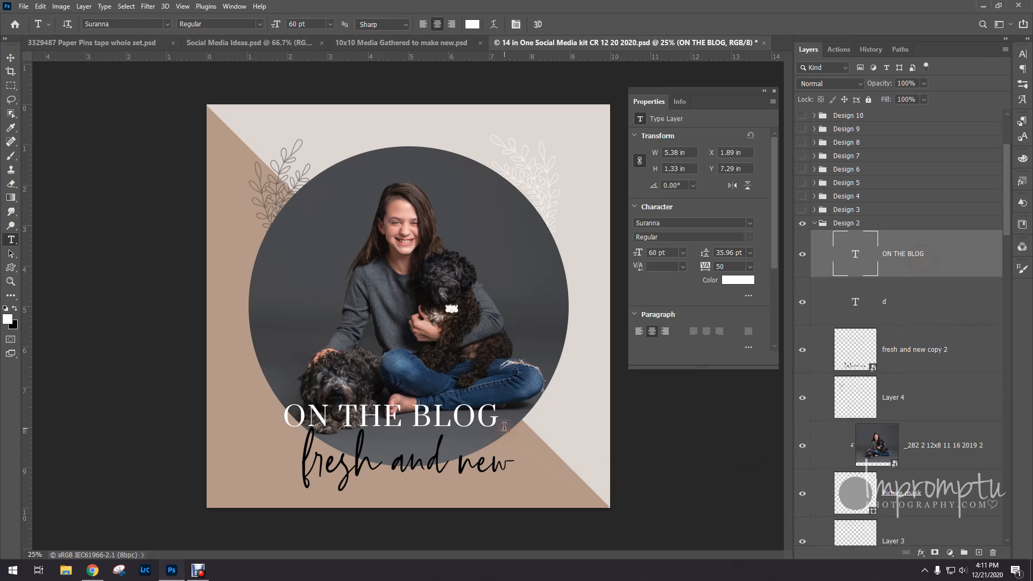
Step: Move the ON THE BLOG text up onto the photo and rotate it to exactly -90° so it reads upward
key(v)
drag(451, 411, 357, 282)
drag(422, 248, 269, 172)
click(333, 24)
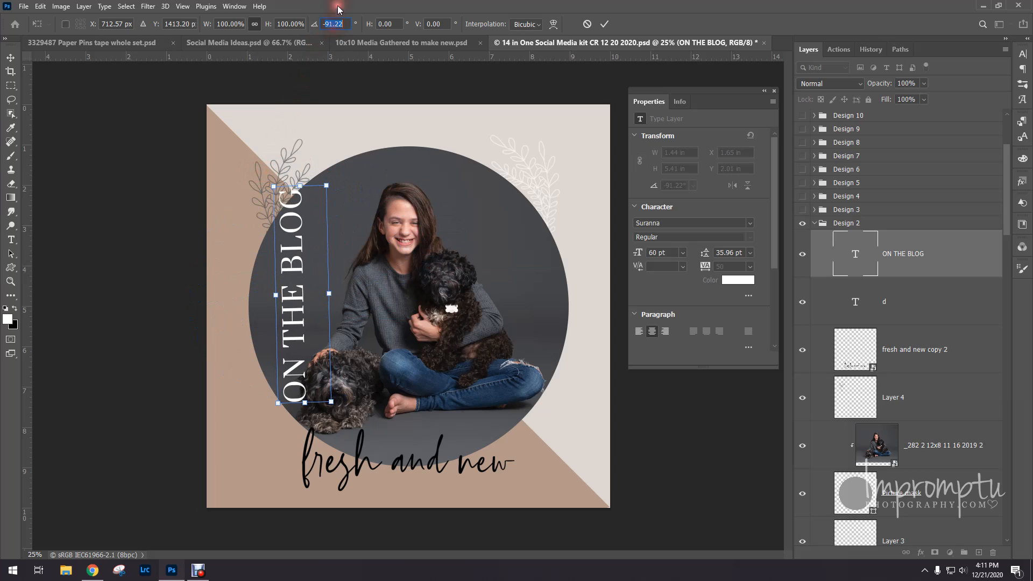
text(--90)
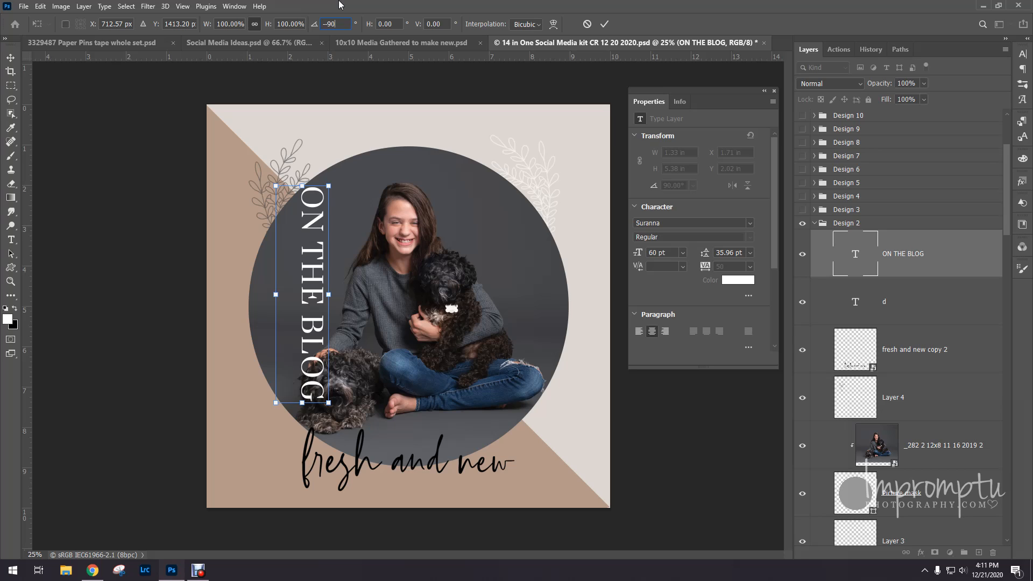
key(BackSpace)
key(BackSpace)
key(BackSpace)
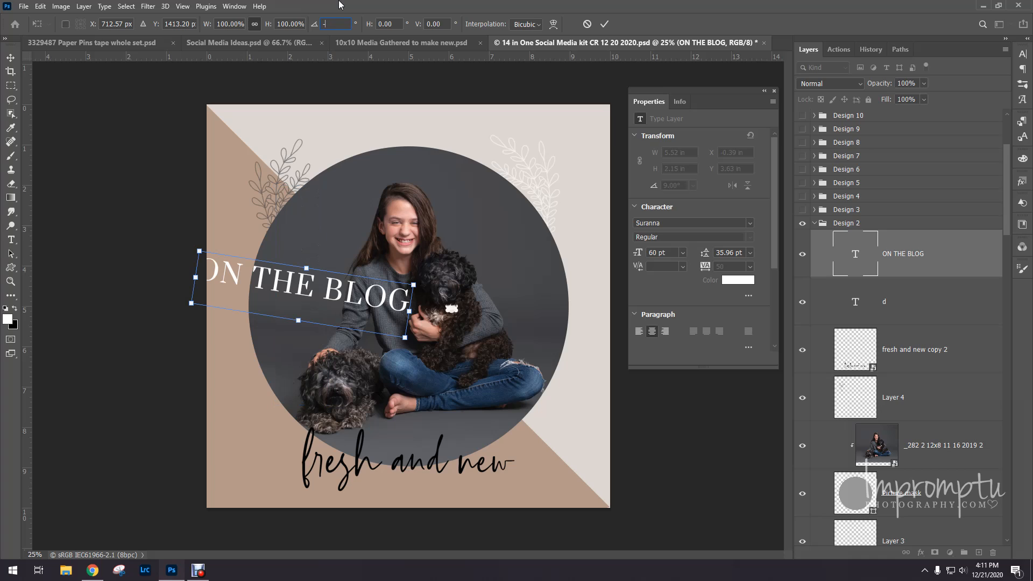
text(90)
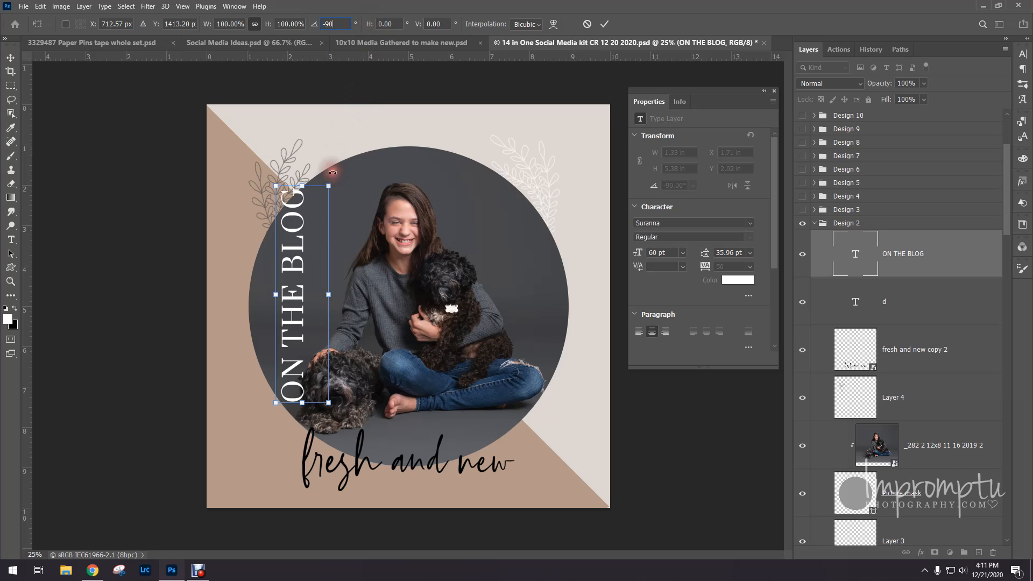
Step: Place the vertical ON THE BLOG text in the tan strip beside the circle's left edge, at X 0.18 in and Y 2.39 in
click(328, 186)
drag(321, 229, 264, 260)
key(Left)
key(Left)
key(Left)
key(Left)
key(Left)
key(Left)
key(Left)
key(Left)
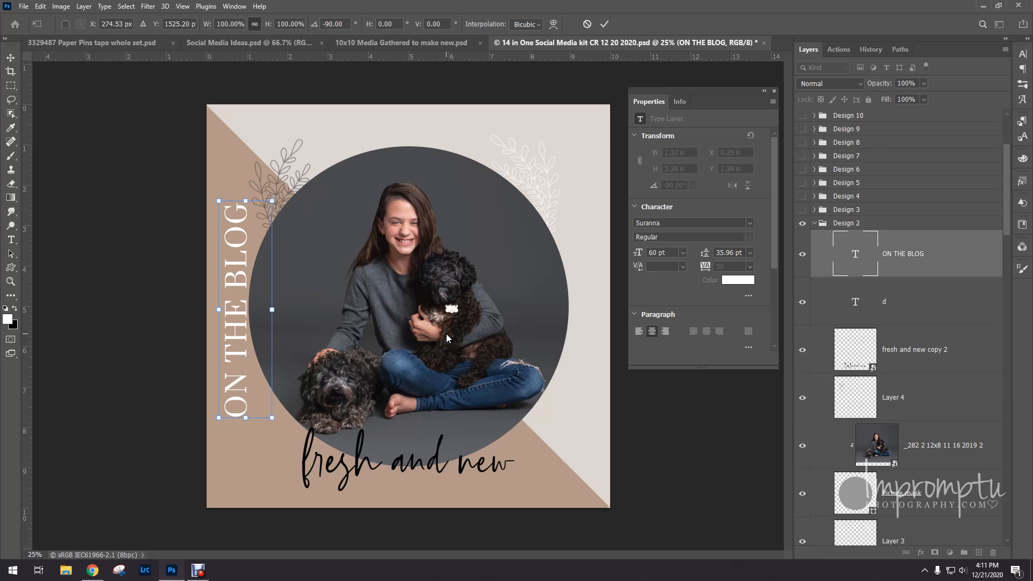
key(Left)
key(Left)
key(Left)
key(Left)
key(Left)
key(Left)
key(Left)
key(Left)
key(Left)
key(Left)
key(Left)
key(Left)
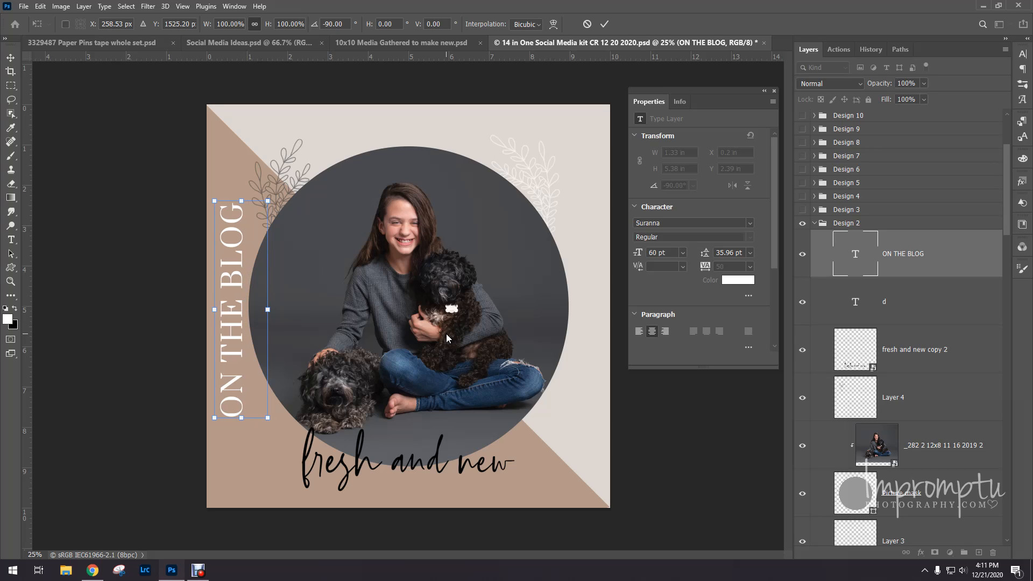
key(Left)
key(Left)
key(Left)
key(Left)
click(909, 254)
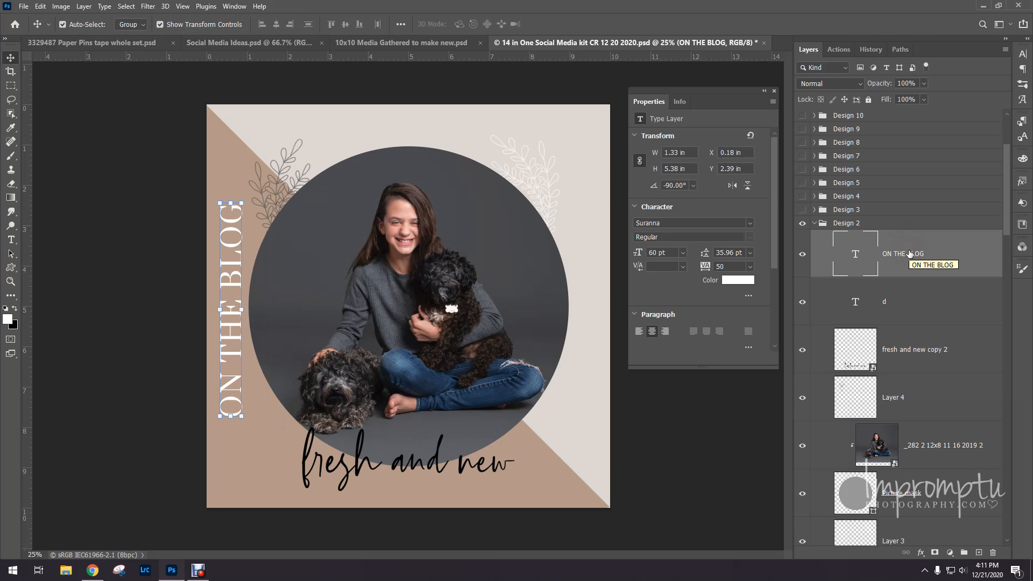
Step: Add a new empty layer above the ON THE BLOG text in the Design 2 group
scroll(910, 254, up, 1)
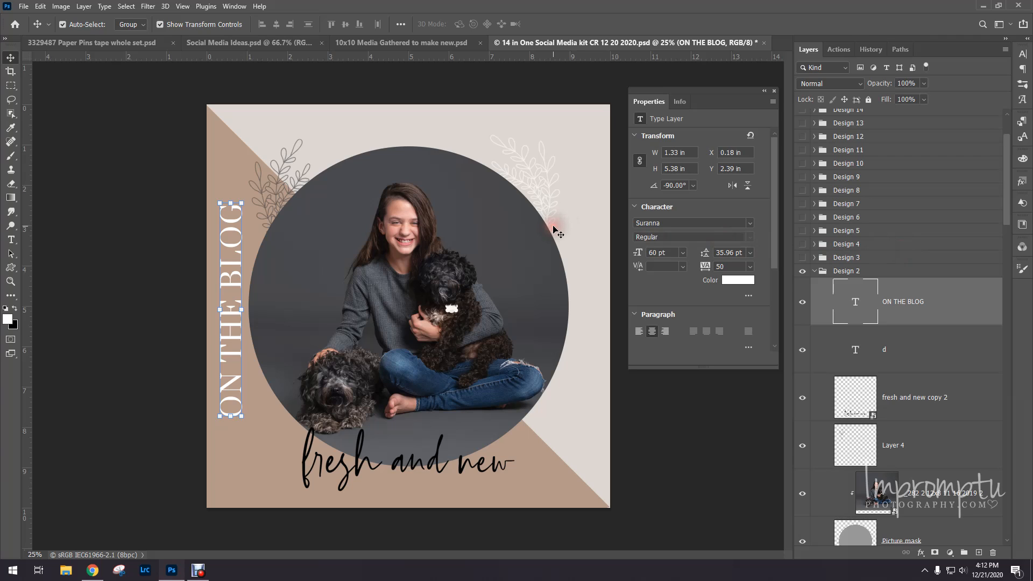
right_click(509, 242)
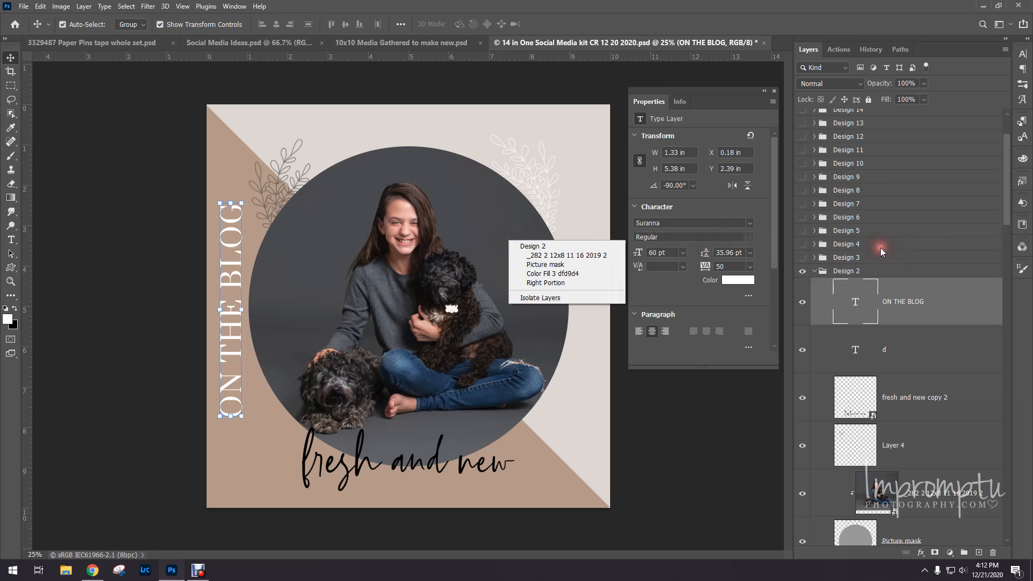
click(928, 301)
click(979, 553)
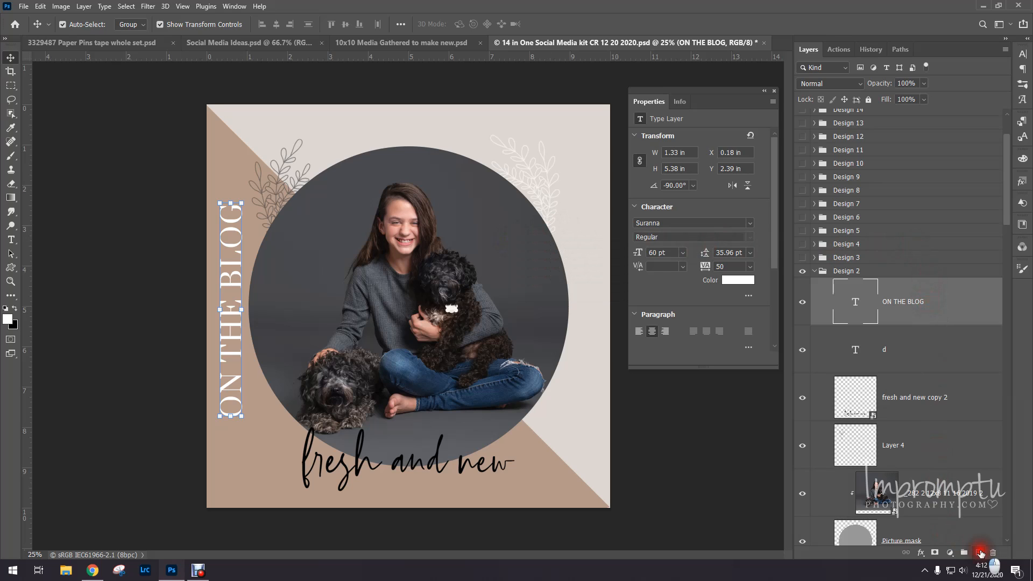
right_click(518, 233)
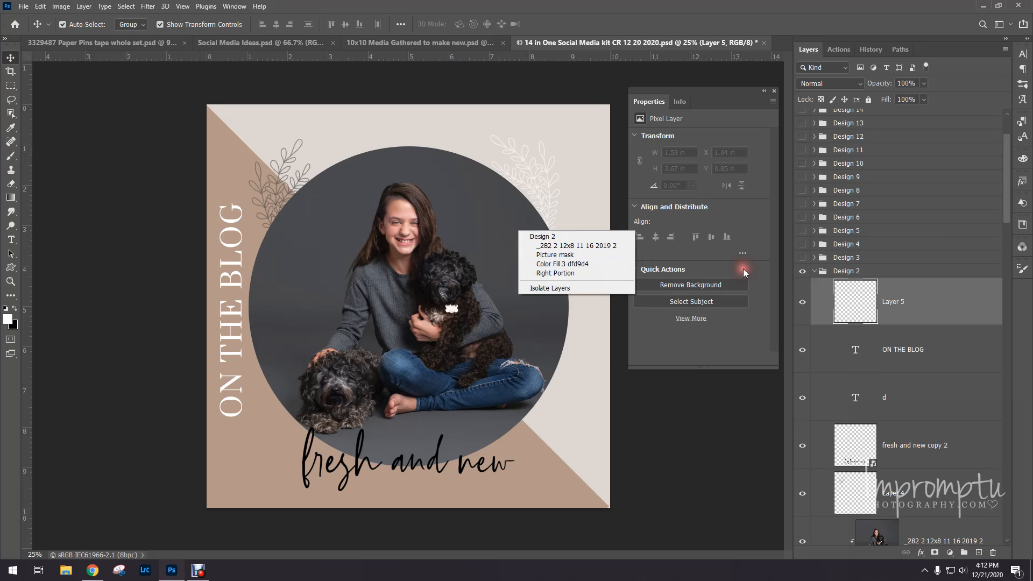
click(564, 301)
Step: Choose the Line Art low leaves brush from Line Art Brushes Set 1 at 400 px
key(b)
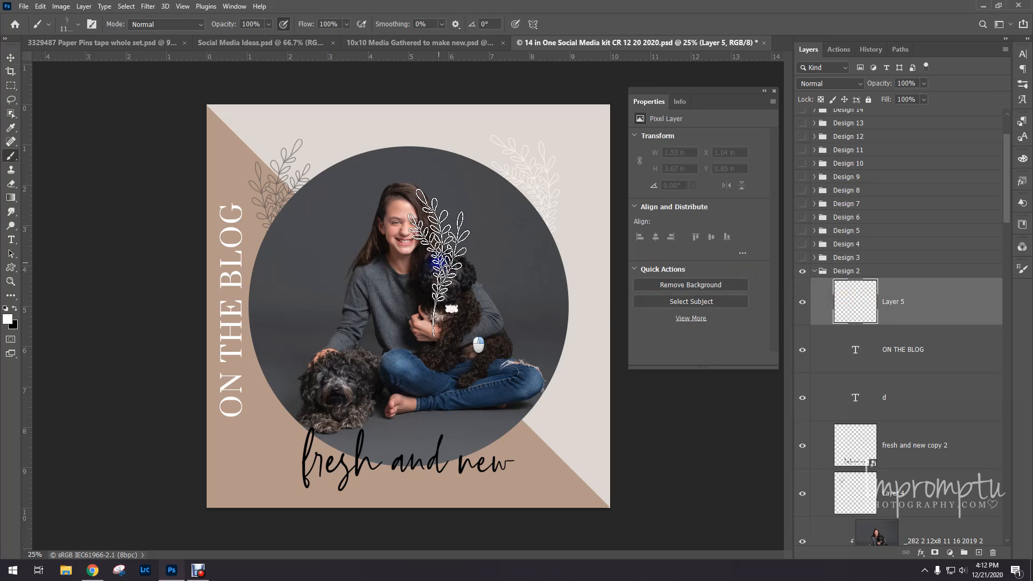
right_click(441, 263)
click(538, 415)
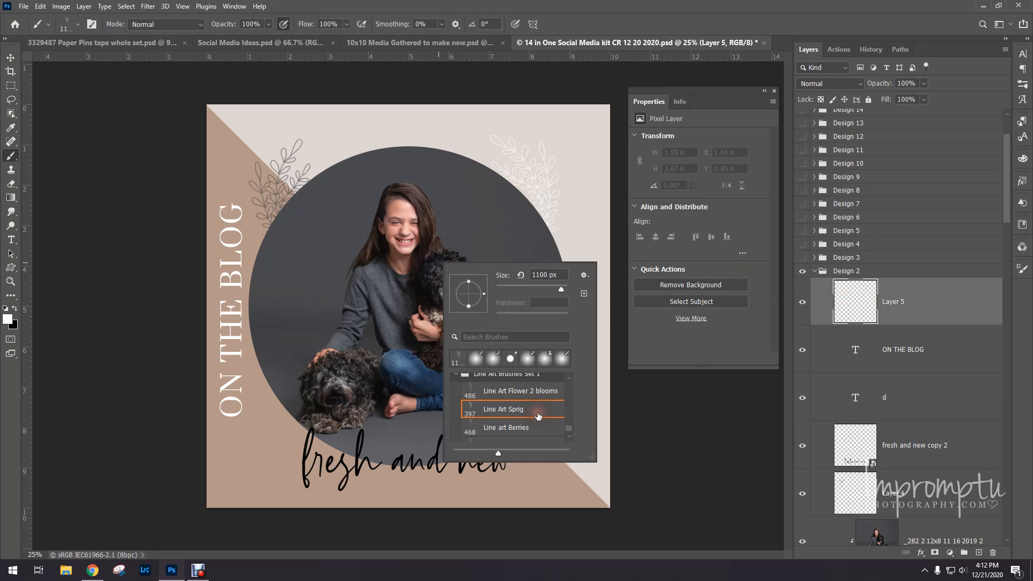
scroll(538, 416, down, 5)
scroll(538, 415, down, 1)
click(535, 430)
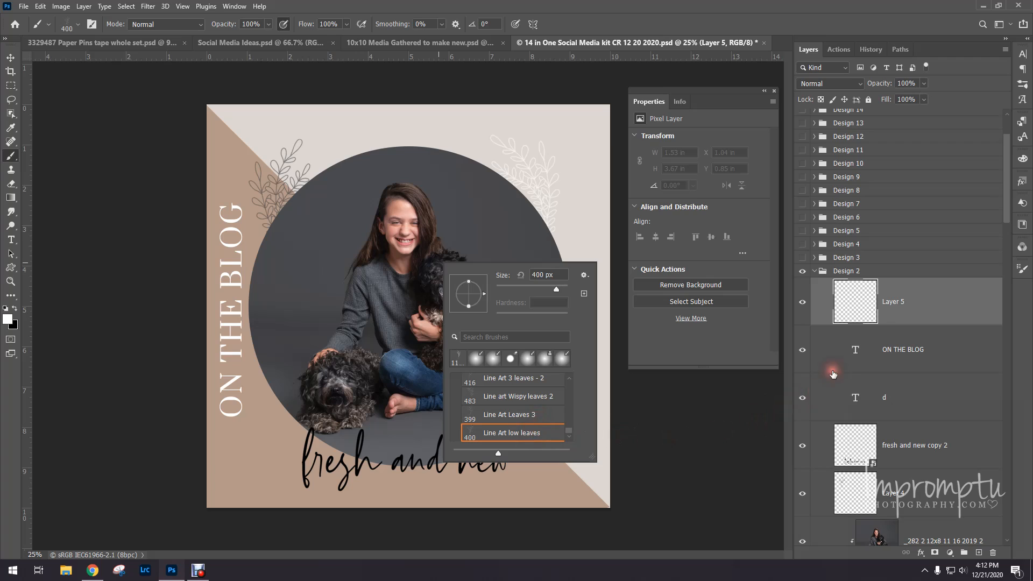
click(863, 310)
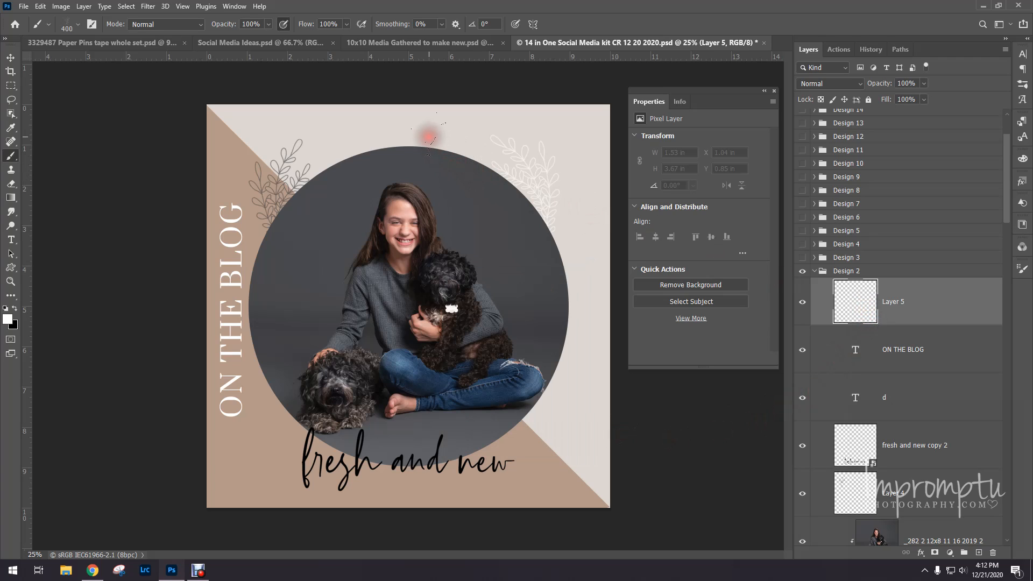
Step: Enlarge the brush and stamp one white leaf sprig, about 3.2 by 4.67 in, over the right half of the circular photo
key(bracketright)
key(bracketright)
key(bracketright)
key(bracketright)
key(bracketright)
key(bracketright)
key(bracketright)
key(bracketright)
key(bracketright)
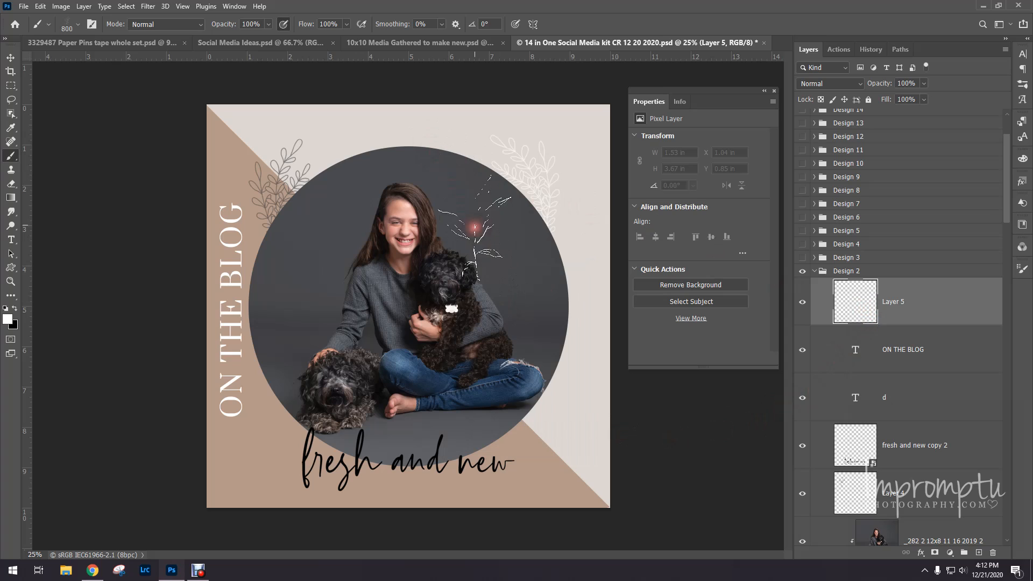
click(494, 293)
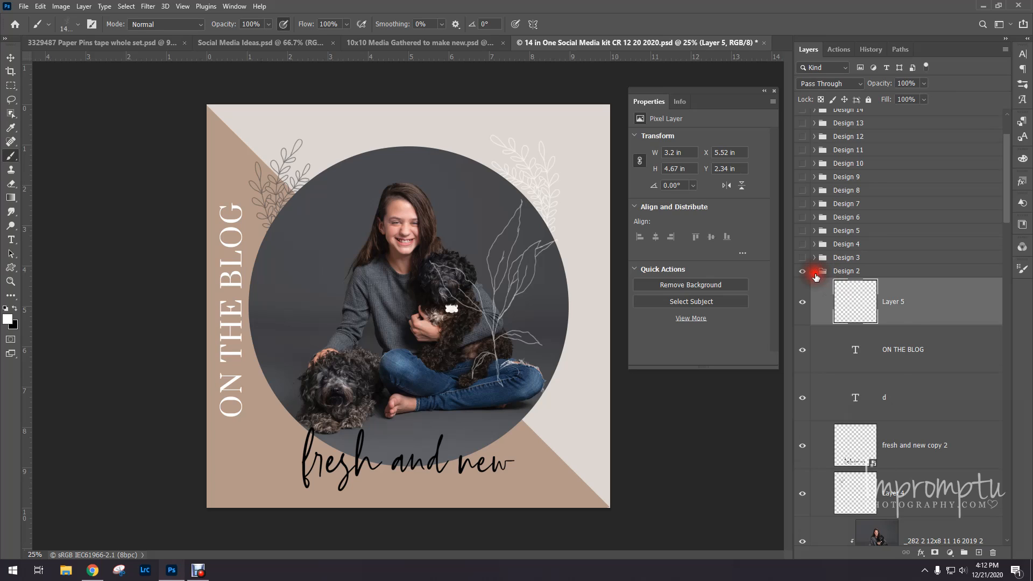
Step: Collapse the Design 2 group and make Design 11 visible
click(815, 273)
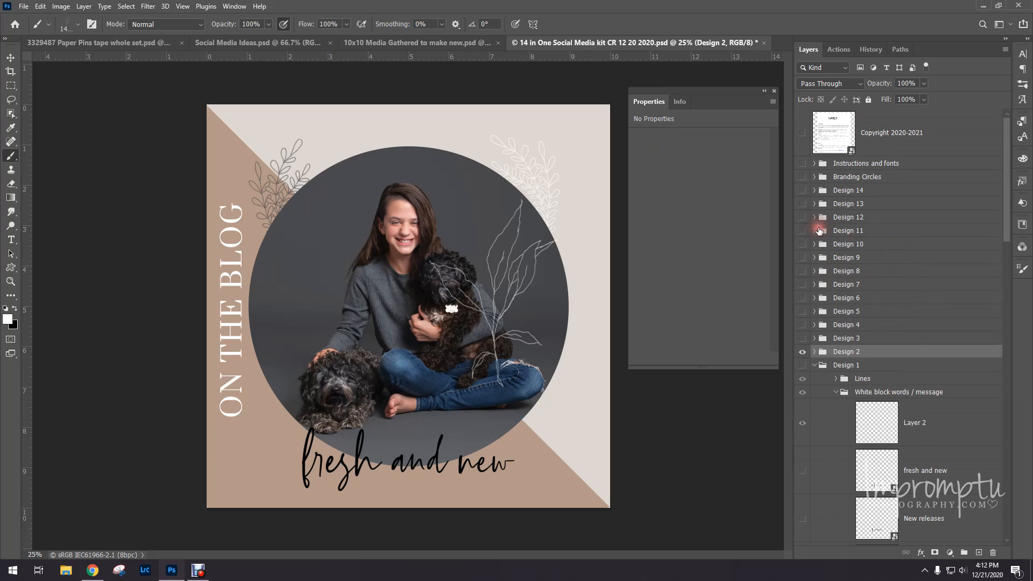
click(802, 231)
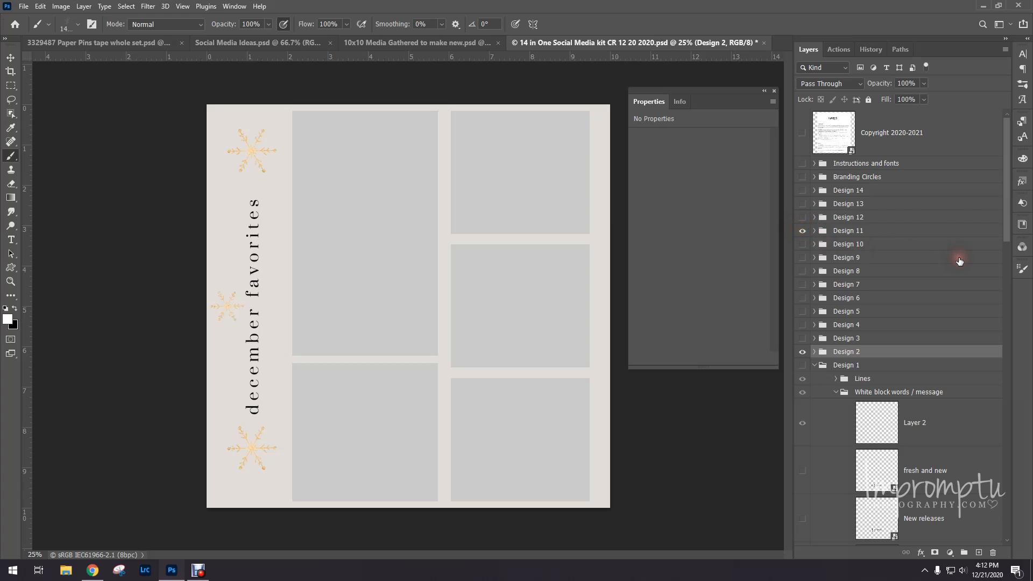